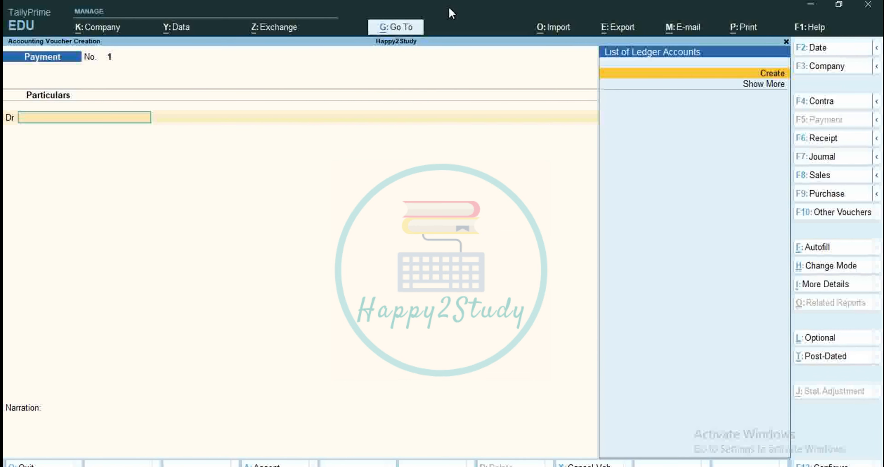
# Step: Switch to the Word document and highlight the first transaction, the Rs. 5,000 cash withdrawal from SBI
pyautogui.press('ctrl')
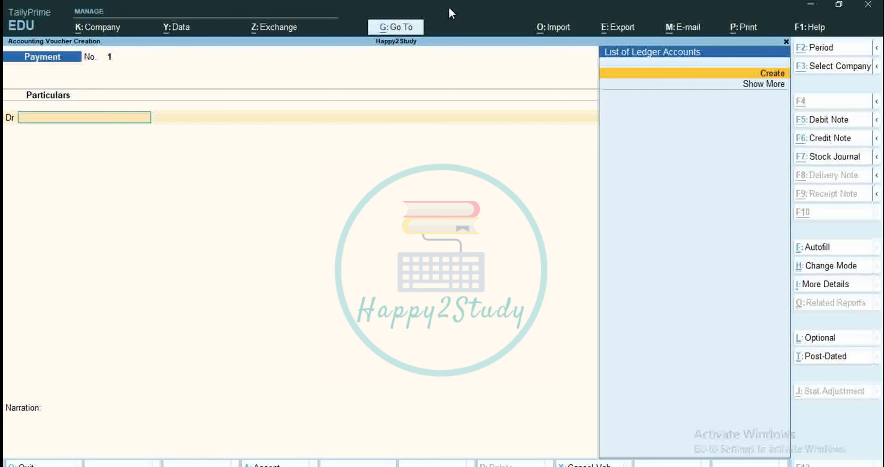
pyautogui.hotkey('alt', 'Tab')
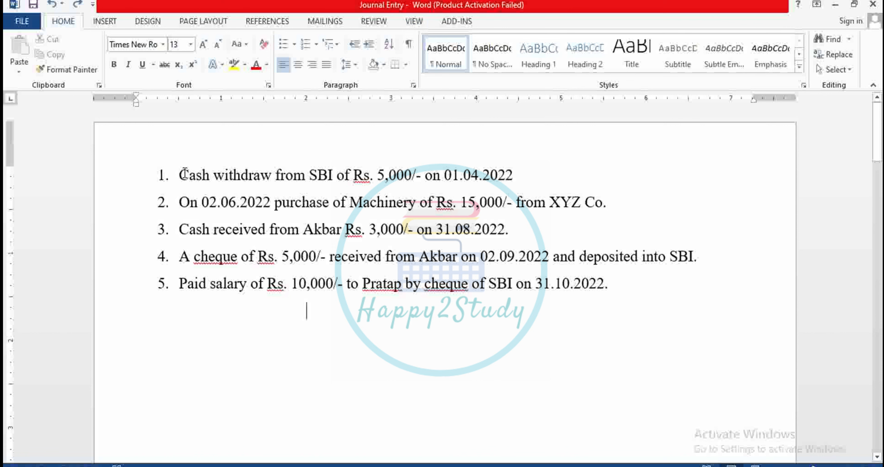
pyautogui.moveTo(182, 175); pyautogui.dragTo(517, 177)
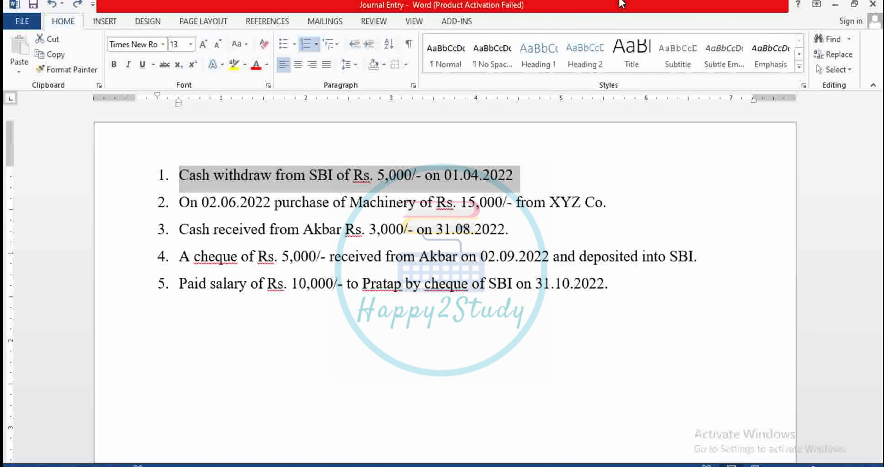
# Step: Switch to TallyPrime and start a Contra voucher with the voucher date 1/4/22
pyautogui.hotkey('alt', 'Tab')
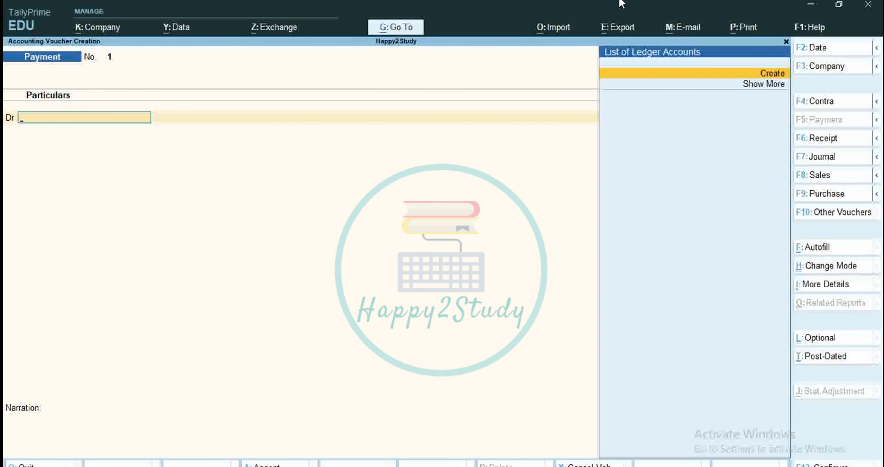
pyautogui.press('F4')
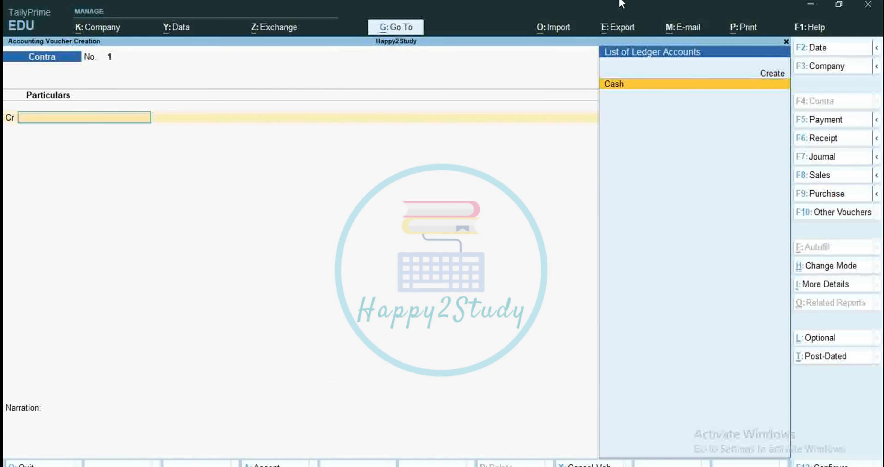
pyautogui.press('F2')
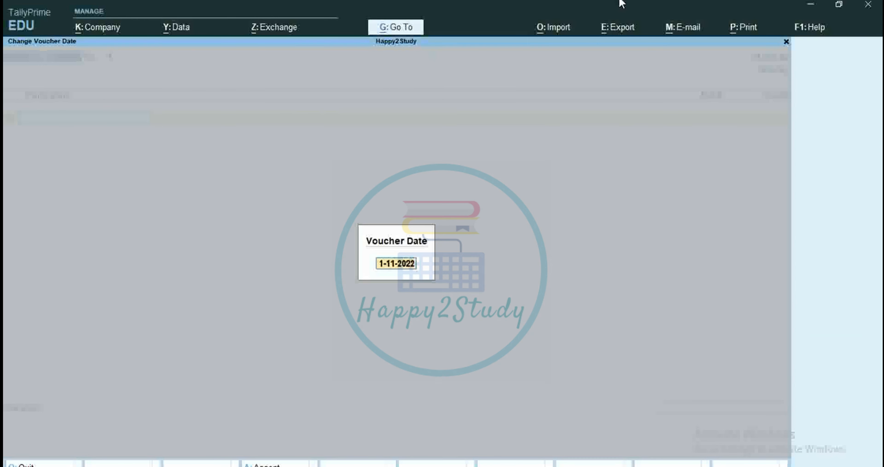
pyautogui.write('1/4/22')
pyautogui.press('Return')
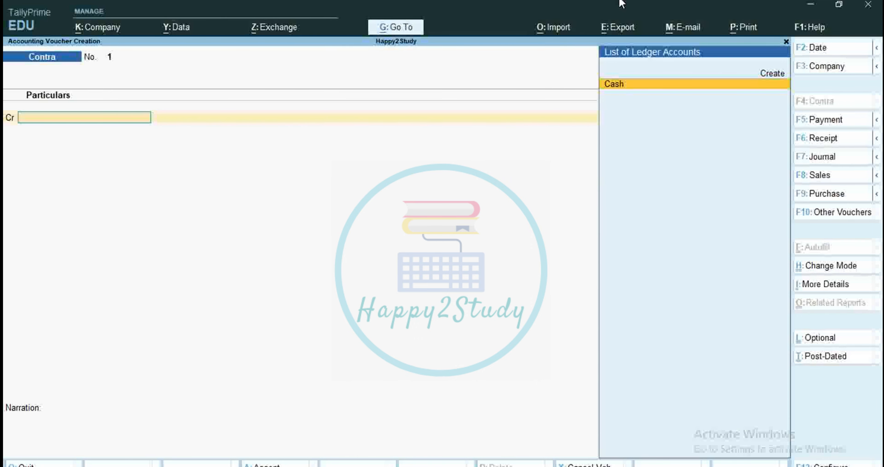
# Step: Start a new ledger from the voucher, named State Bank of India, under the Bank Accounts group
pyautogui.hotkey('alt', 'c')
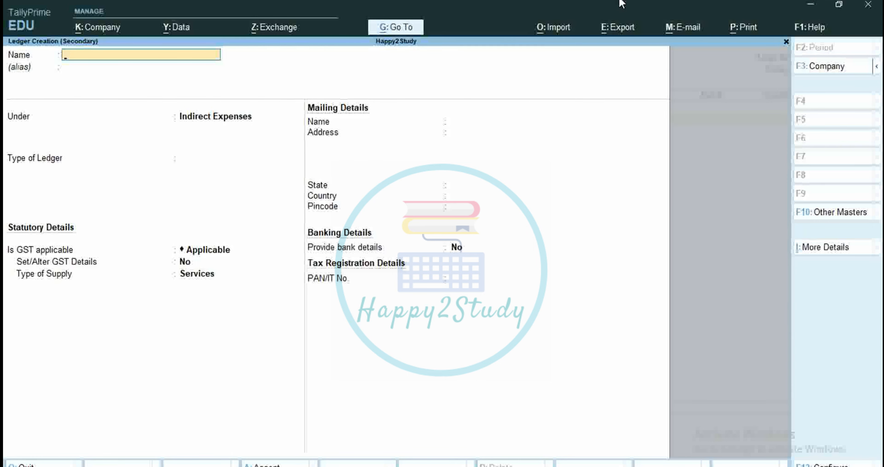
pyautogui.write('State Bank of India')
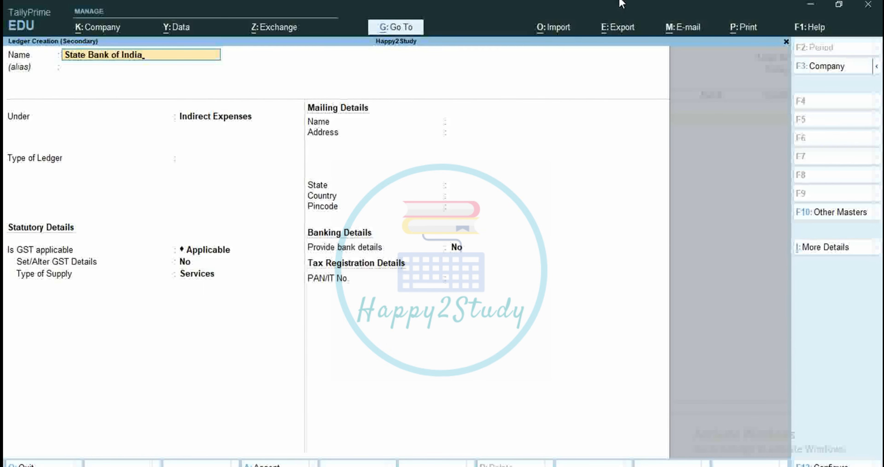
pyautogui.press('Return')
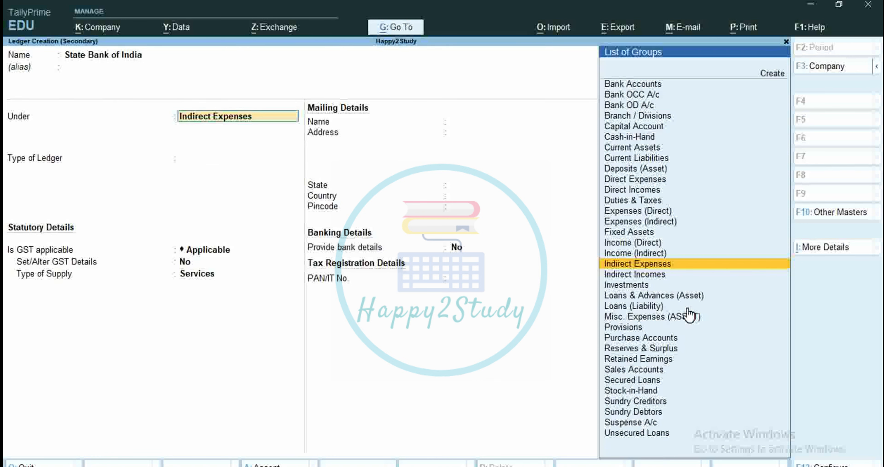
pyautogui.write('Ba')
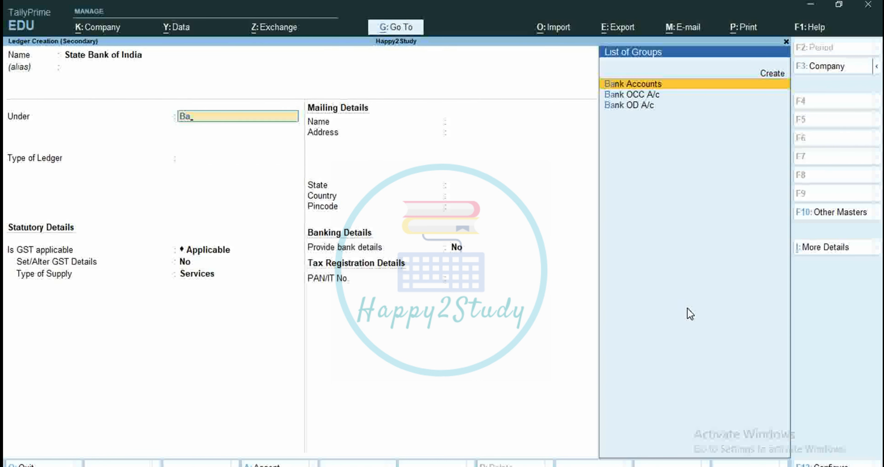
pyautogui.press('Return')
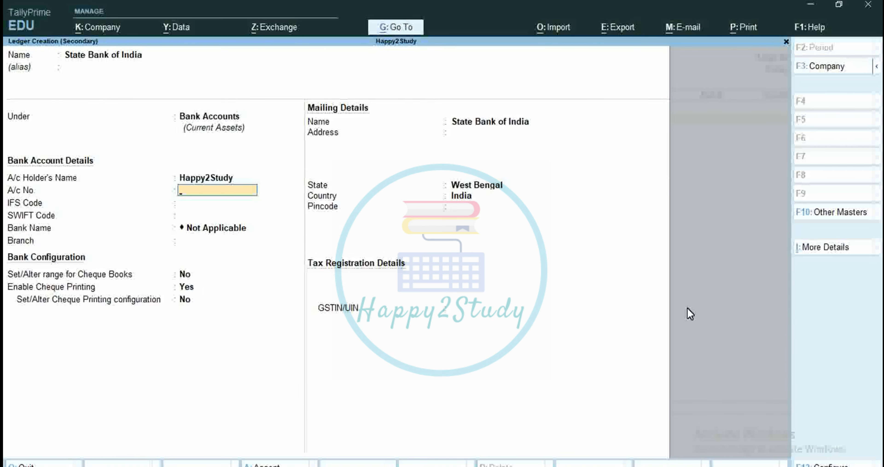
# Step: Keep the default bank, mailing and tax details for the State Bank of India ledger and save it
pyautogui.press('Return')
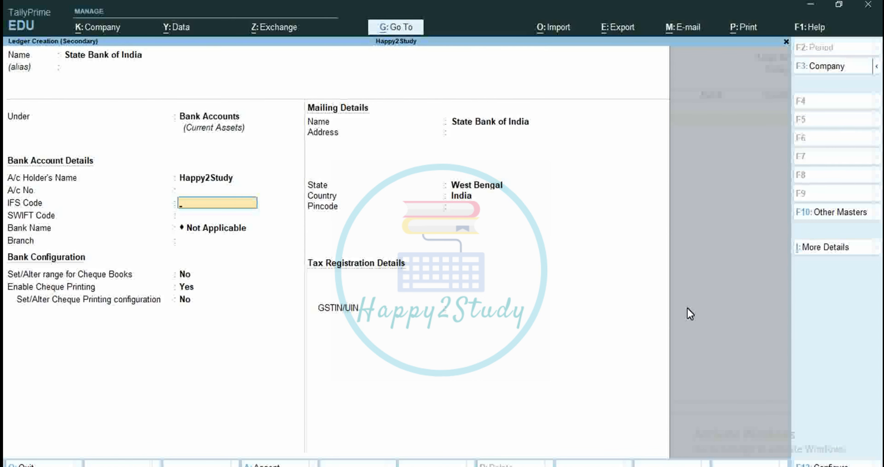
pyautogui.press('Return')
pyautogui.press('Return')
pyautogui.press('Return')
pyautogui.press('Return')
pyautogui.press('Return')
pyautogui.press('Return')
pyautogui.press('Return')
pyautogui.press('Return')
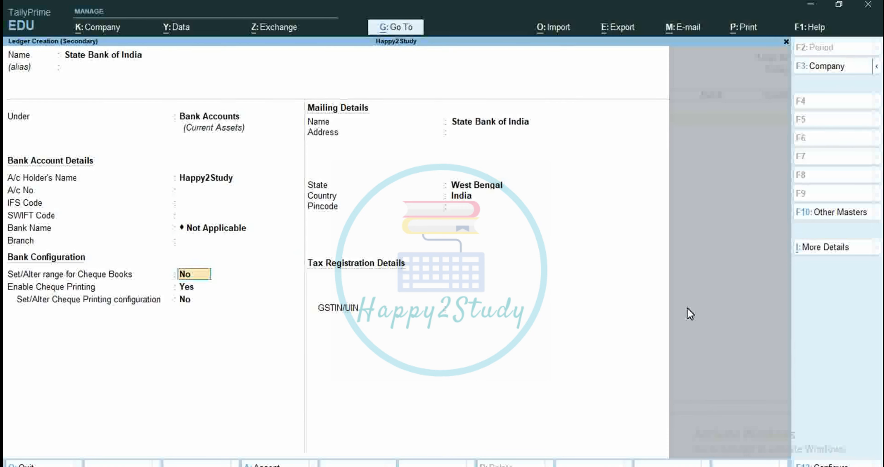
pyautogui.press('Return')
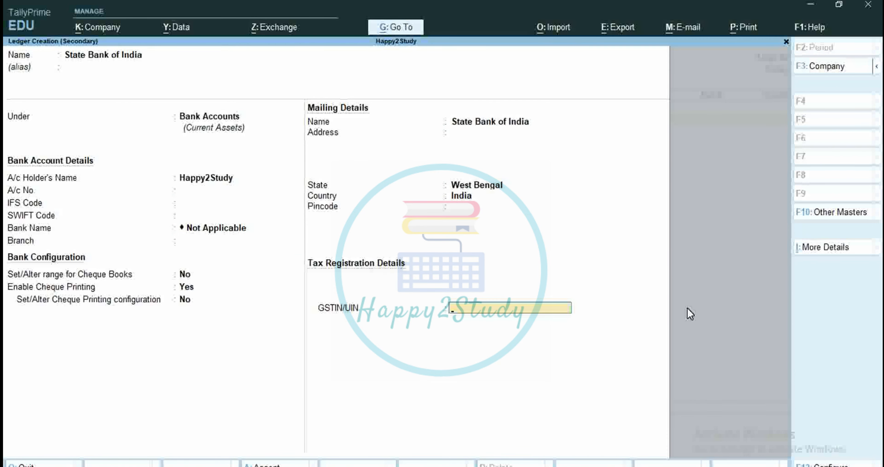
pyautogui.press('Return')
pyautogui.press('Return')
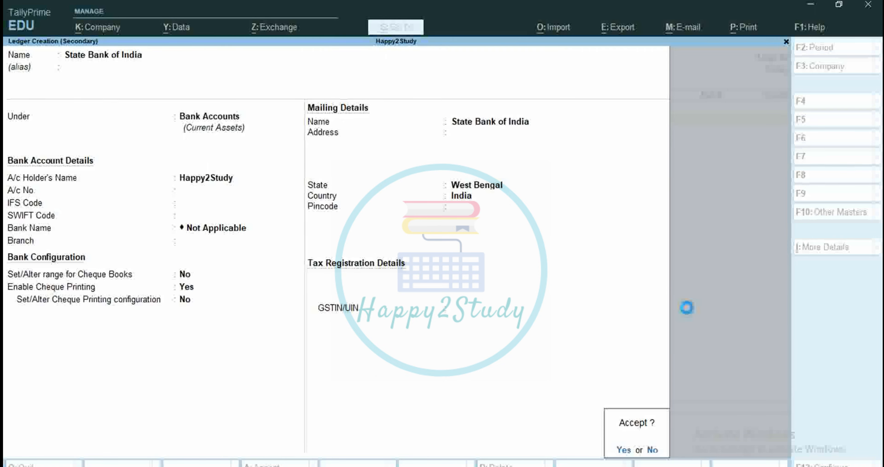
pyautogui.press('Return')
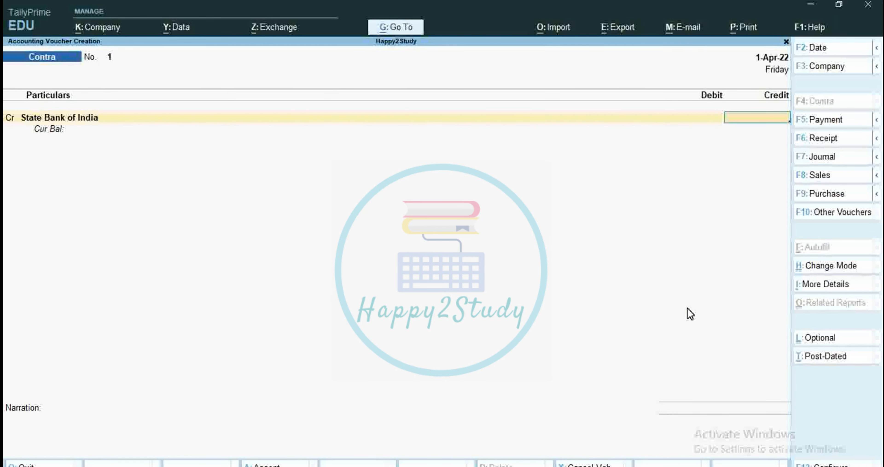
# Step: Credit State Bank of India with 5,000 and allocate it as a Cheque with instrument number 500123 dated 1-Apr-22
pyautogui.write('5,0')
pyautogui.write('00')
pyautogui.press('Return')
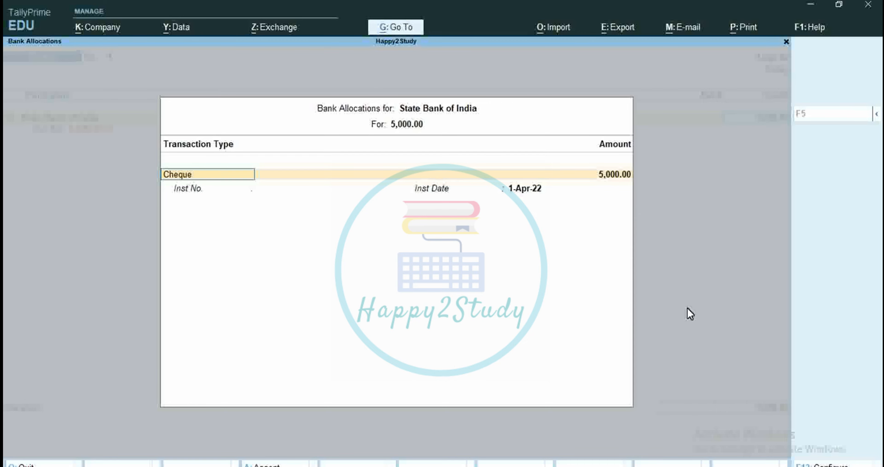
pyautogui.press('Return')
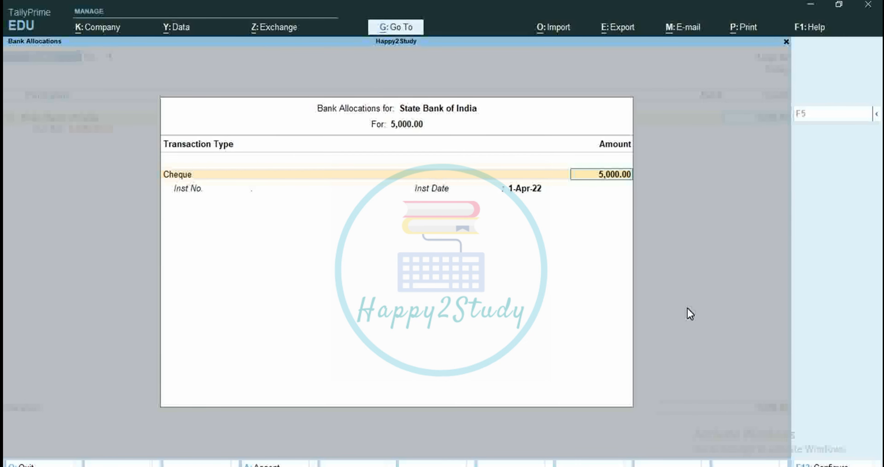
pyautogui.press('Return')
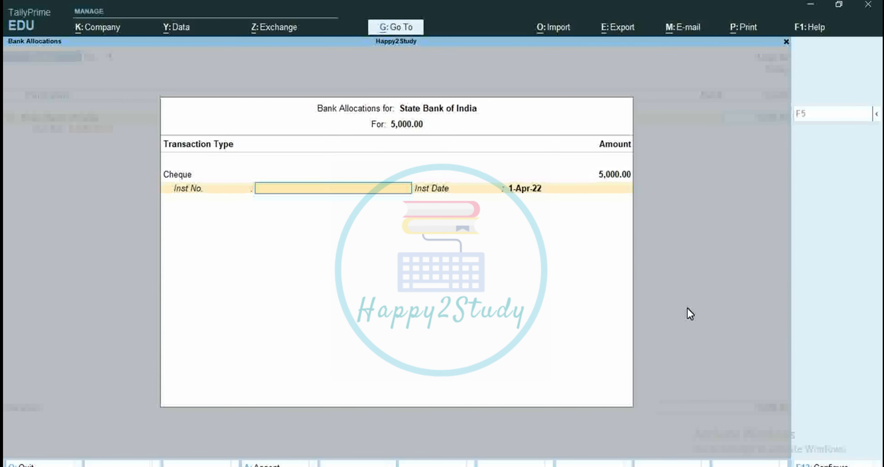
pyautogui.write('500123')
pyautogui.press('Return')
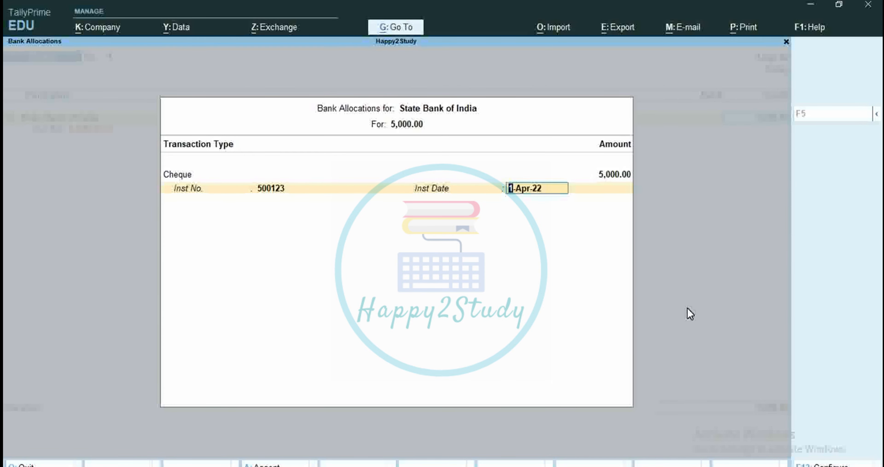
pyautogui.press('Return')
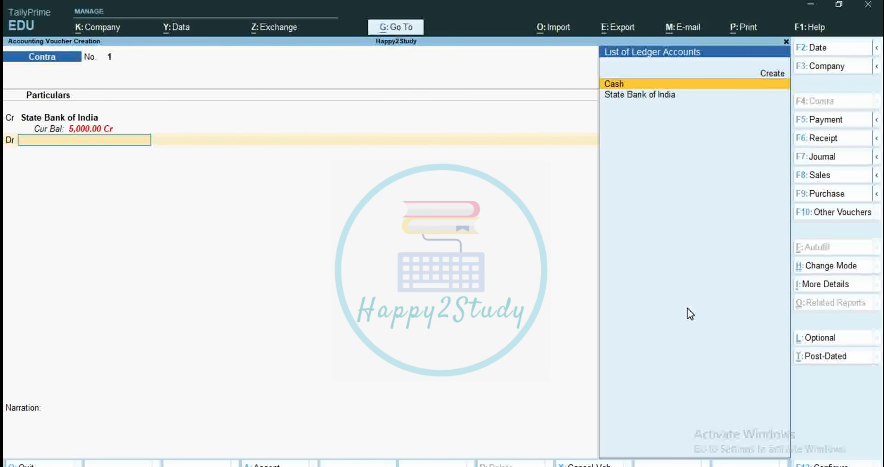
# Step: Debit Cash with 5,000, enter the narration "Being the cash withdrow." and save the contra voucher
pyautogui.press('Return')
pyautogui.press('Return')
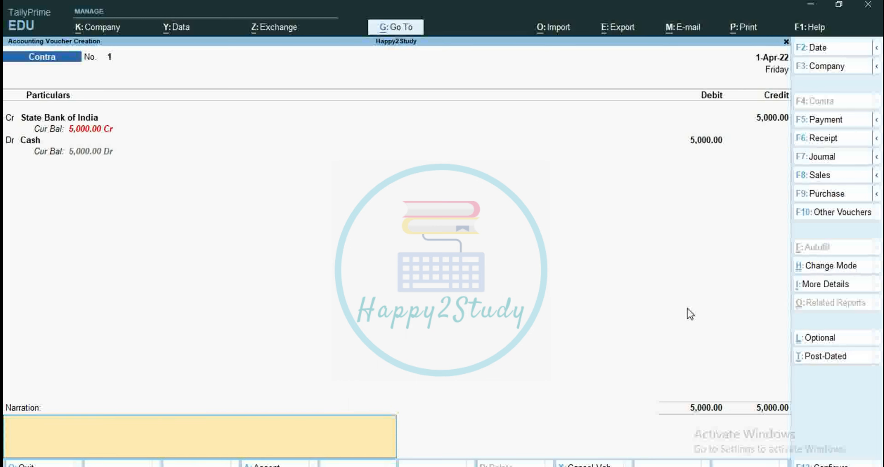
pyautogui.write('Being the cash withd')
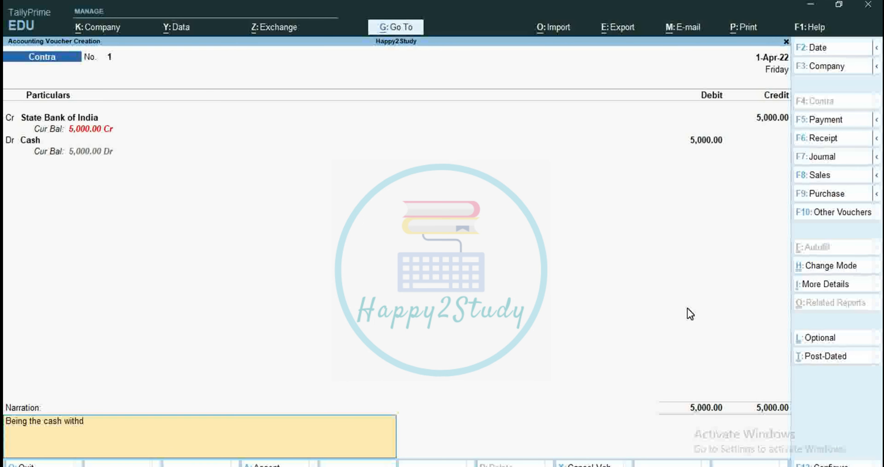
pyautogui.write('row.')
pyautogui.press('Return')
pyautogui.press('Return')
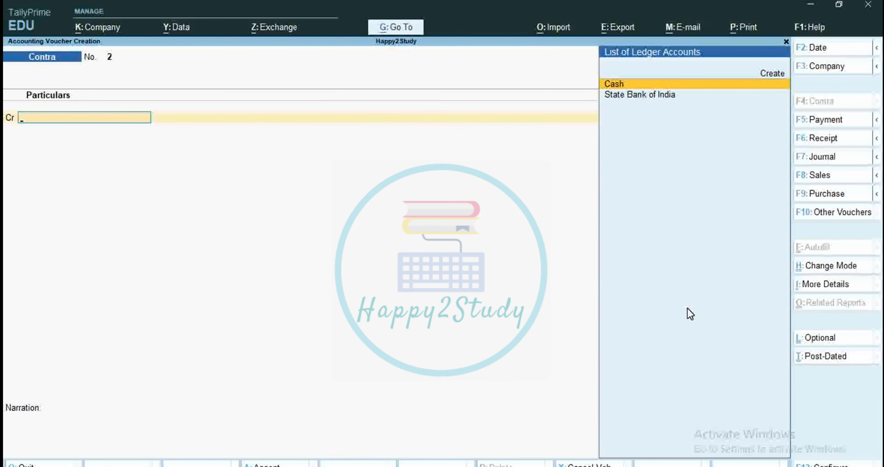
# Step: Switch to the Word document and highlight the second transaction, the Rs. 15,000 machinery purchase from XYZ Co
pyautogui.press('alt')
pyautogui.hotkey('alt', 'Tab')
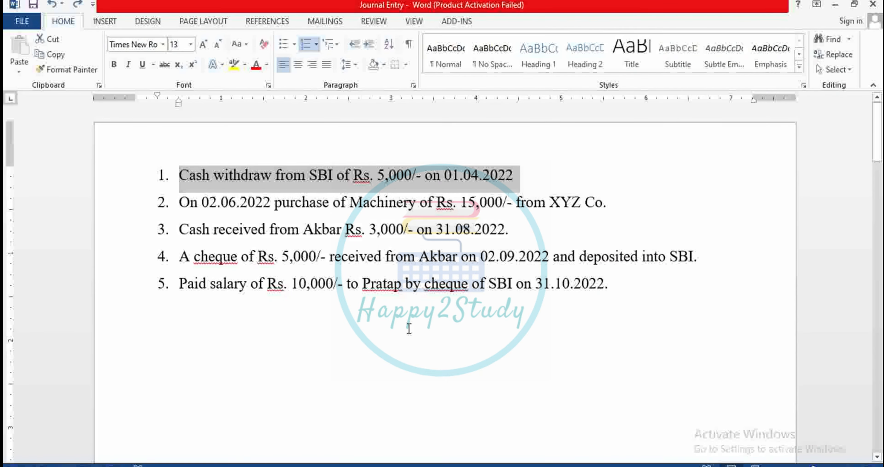
pyautogui.moveTo(179, 202); pyautogui.dragTo(622, 205)
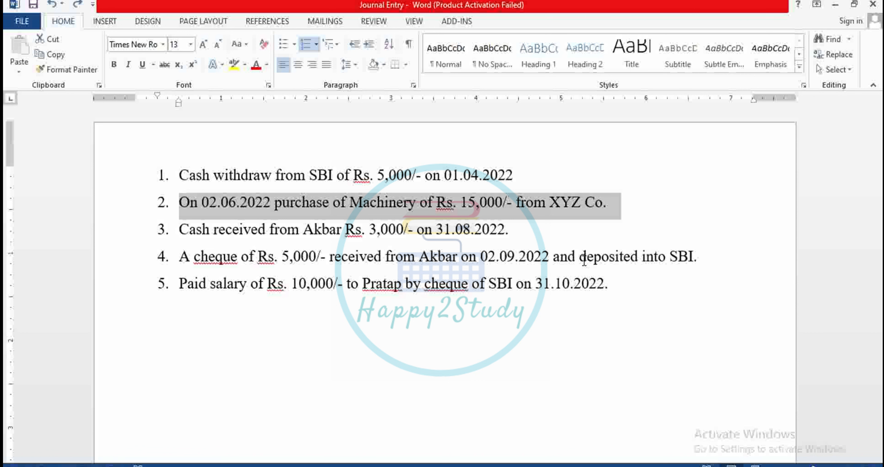
# Step: Switch to TallyPrime and start a Journal voucher with the voucher date 2/6/22
pyautogui.hotkey('alt', 'Tab')
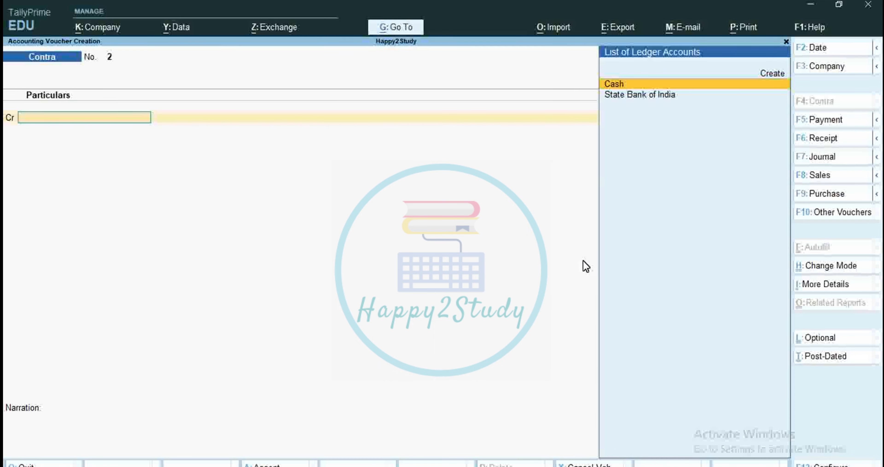
pyautogui.press('F7')
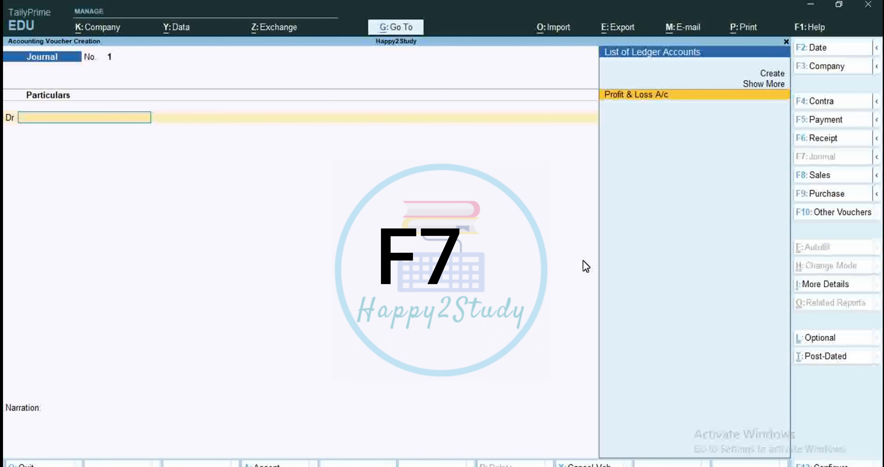
pyautogui.press('F2')
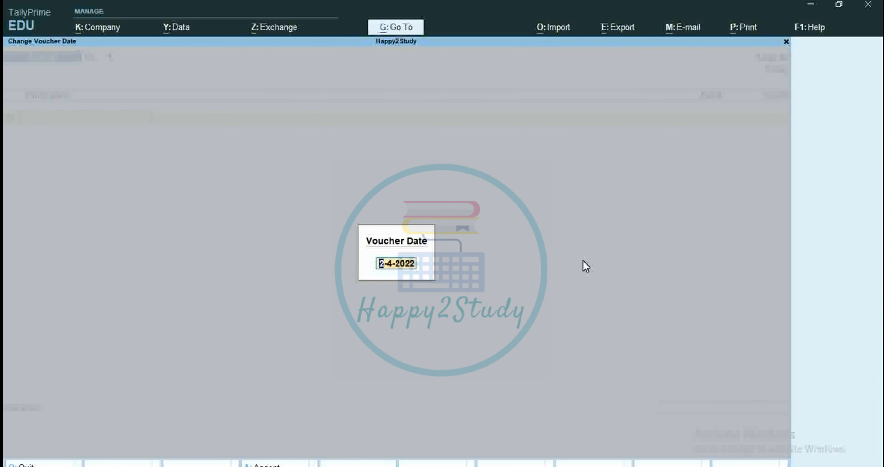
pyautogui.write('2')
pyautogui.write('/6')
pyautogui.press('BackSpace')
pyautogui.write('6/22')
pyautogui.press('Return')
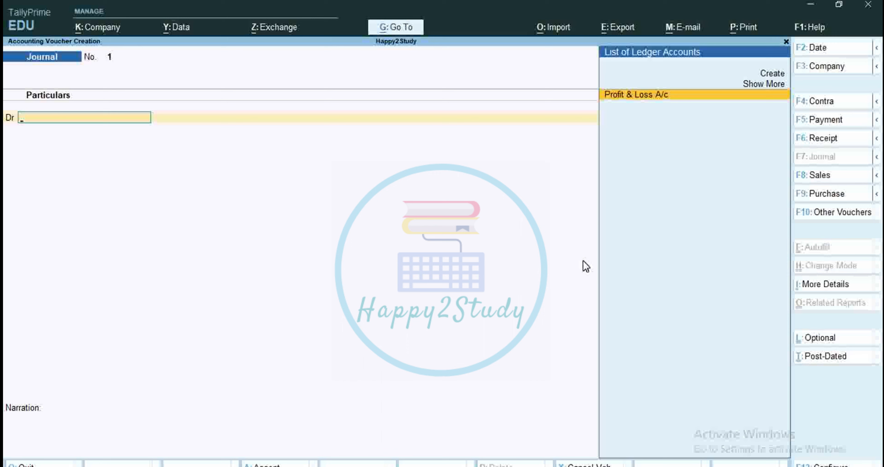
# Step: Check the machinery purchase in the Word document, return to TallyPrime, and create a Machinery ledger under Fixed Assets for the debit line
pyautogui.hotkey('alt', 'Tab')
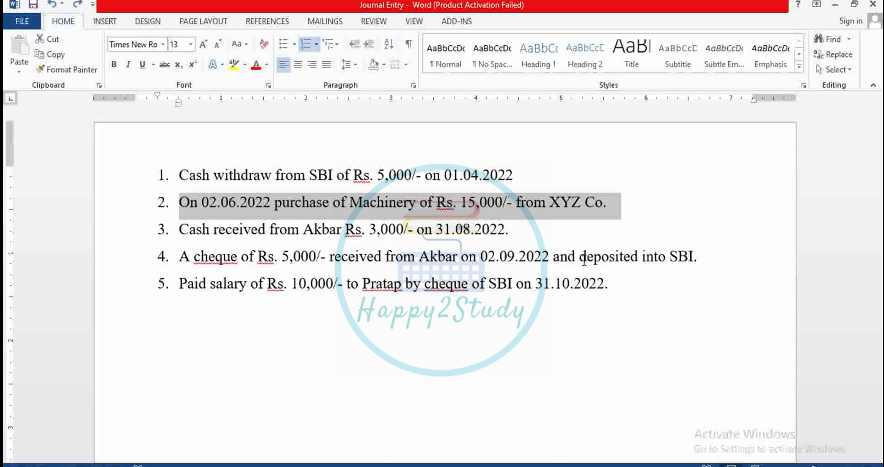
pyautogui.hotkey('alt', 'Tab')
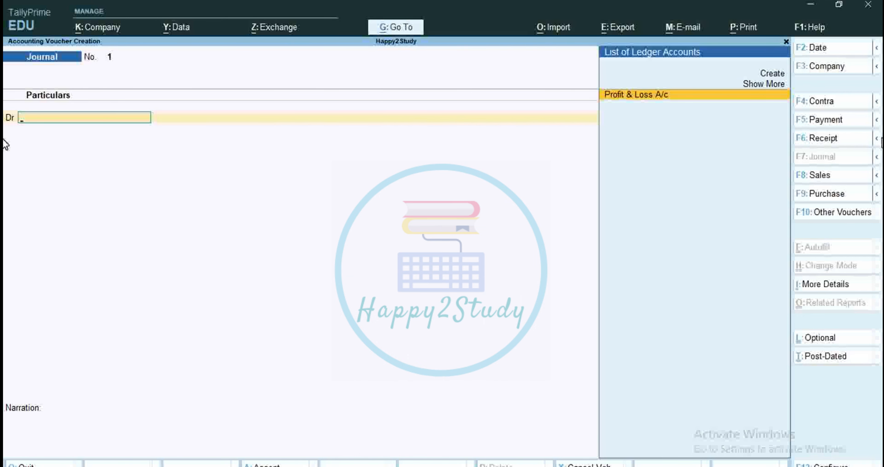
pyautogui.press('alt')
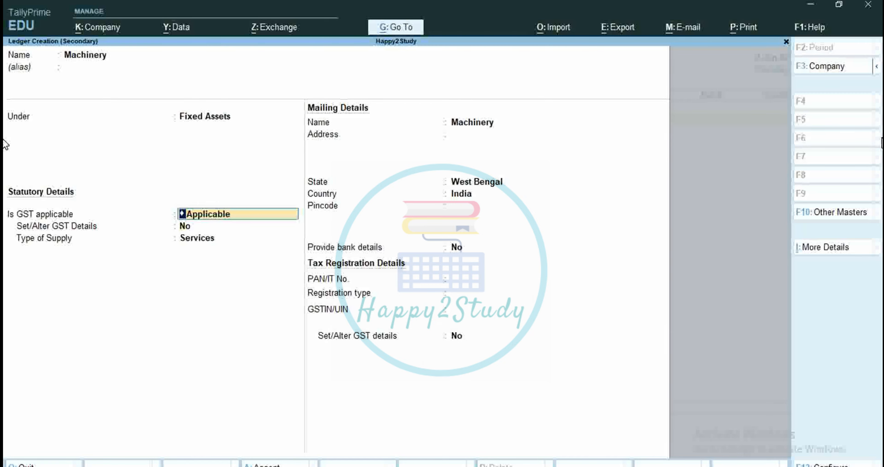
pyautogui.press('Return')
pyautogui.press('Return')
pyautogui.press('Return')
pyautogui.press('Return')
pyautogui.press('Return')
pyautogui.press('Return')
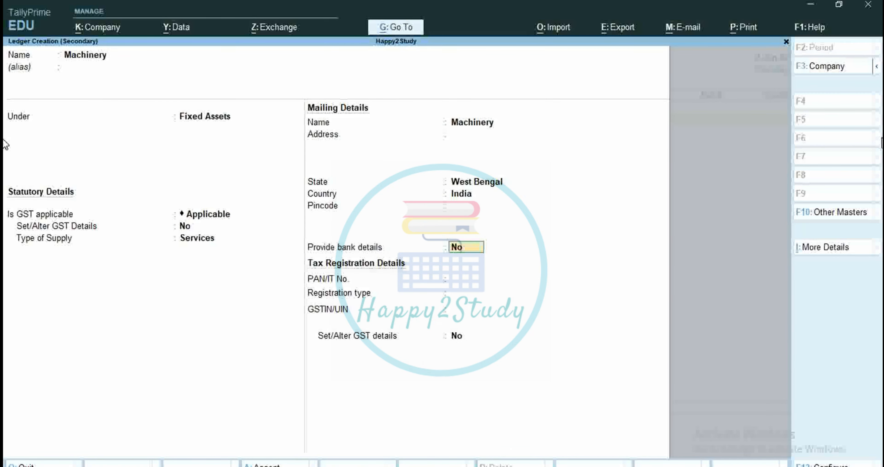
pyautogui.press('Return')
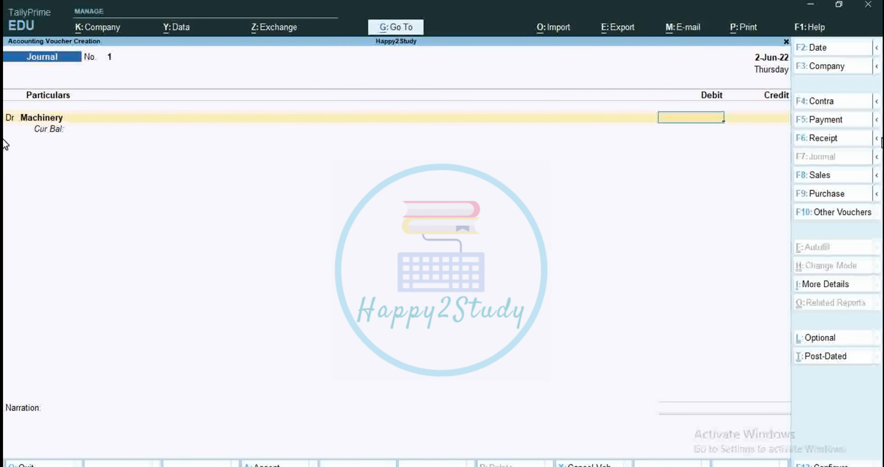
# Step: Debit Machinery with 15,000 in the journal voucher and go on to the credit line
pyautogui.write('15000')
pyautogui.press('Return')
pyautogui.press('Return')
# Step: Start a new ledger named XYZ Co. for the credit line and place it under Sundry Creditors
pyautogui.hotkey('alt', 'c')
pyautogui.write('XYZ Co.')
pyautogui.press('Return')
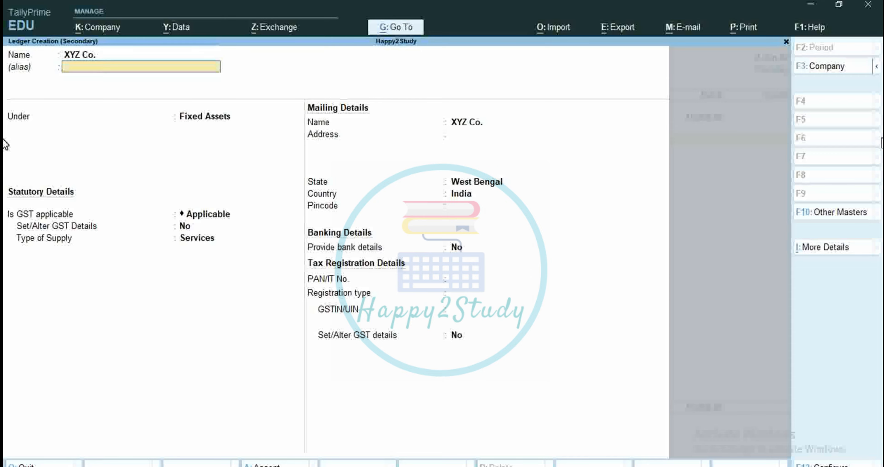
pyautogui.press('Return')
pyautogui.press('Return')
pyautogui.press('BackSpace')
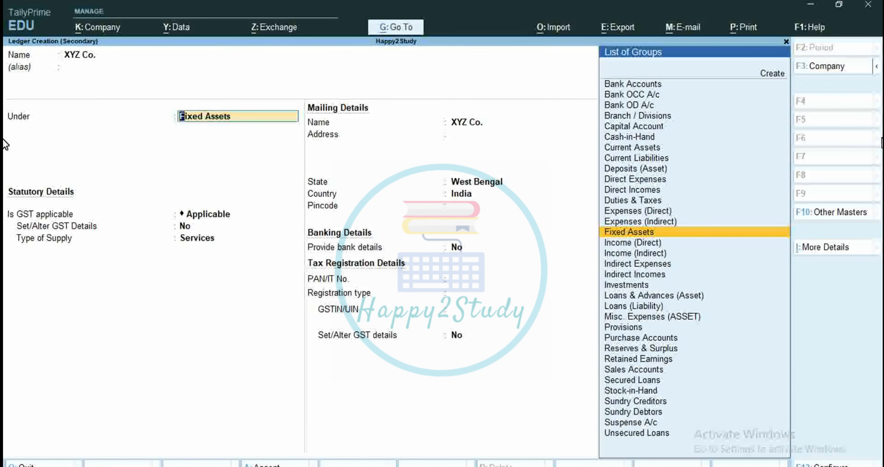
pyautogui.write('Sund')
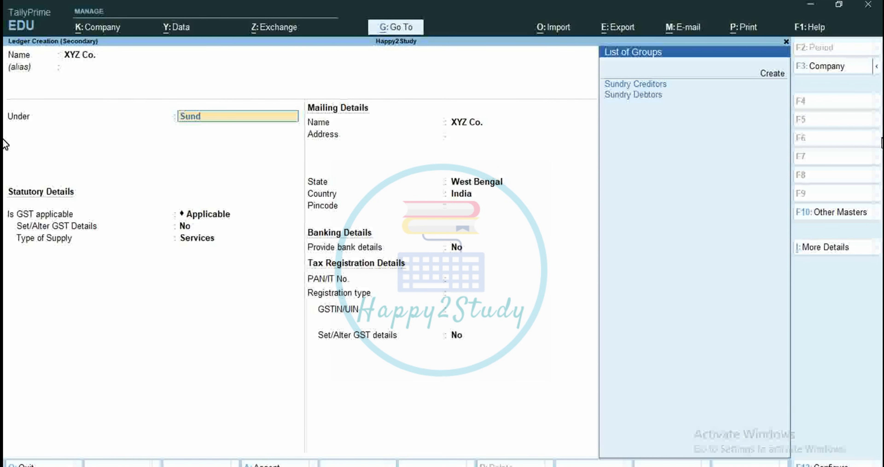
pyautogui.press('Return')
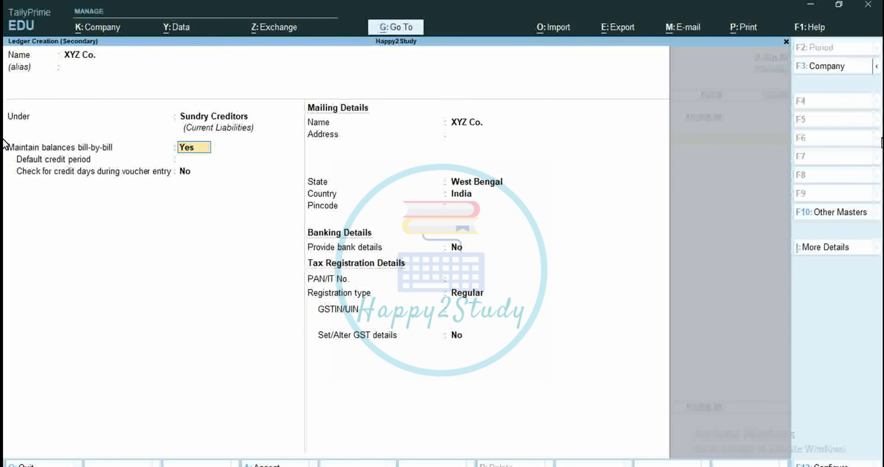
# Step: Keep bill-by-bill balances and the default mailing, banking and tax details, and save the XYZ Co. ledger
pyautogui.press('Return')
pyautogui.press('Return')
pyautogui.press('Return')
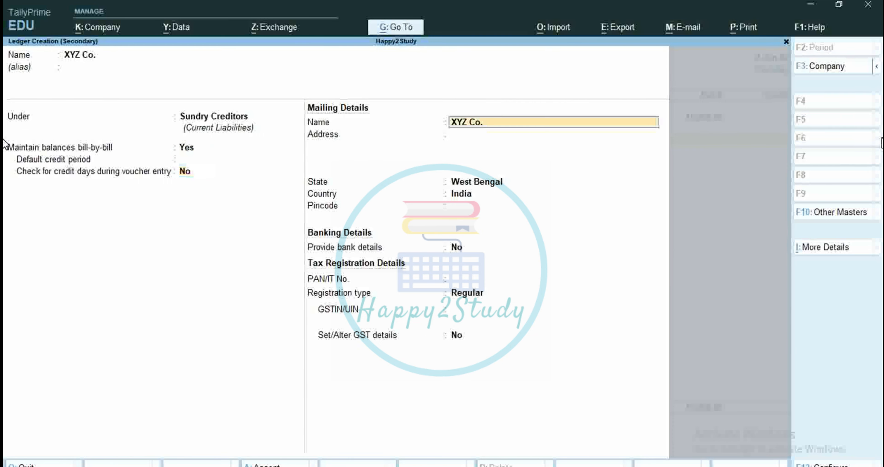
pyautogui.press('Return')
pyautogui.press('Return')
pyautogui.press('Return')
pyautogui.press('Return')
pyautogui.press('Return')
pyautogui.press('Return')
pyautogui.press('Return')
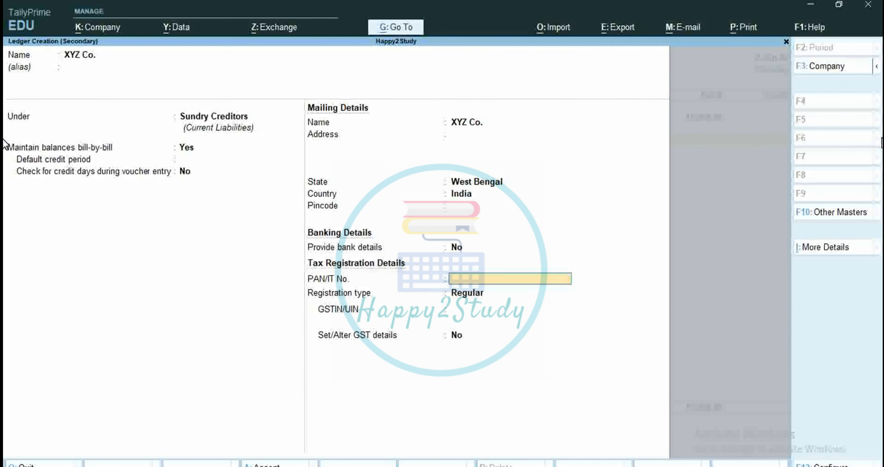
pyautogui.press('Return')
pyautogui.press('Return')
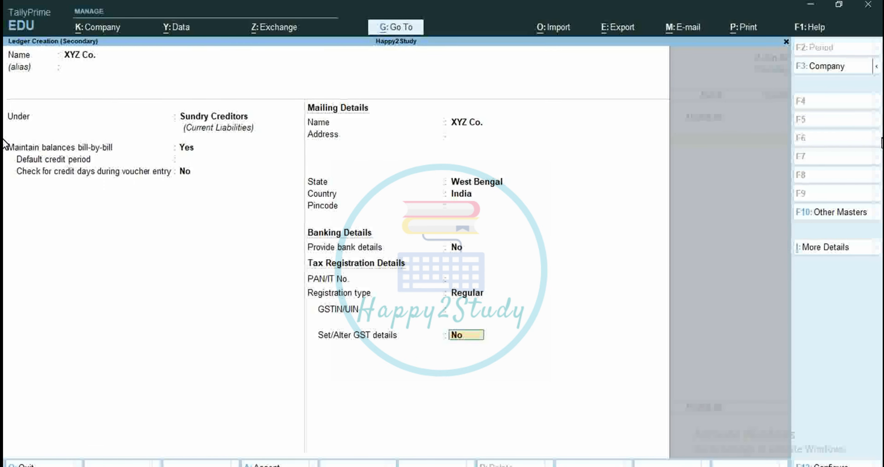
pyautogui.press('Return')
pyautogui.press('Return')
pyautogui.press('Return')
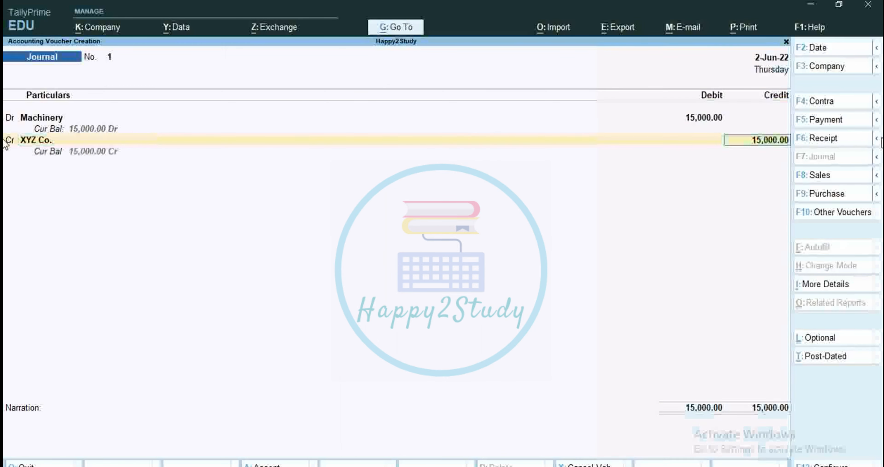
# Step: Credit XYZ Co. with 15,000 and allocate it in the bill-wise details as a New Ref named XYZ/01
pyautogui.press('Return')
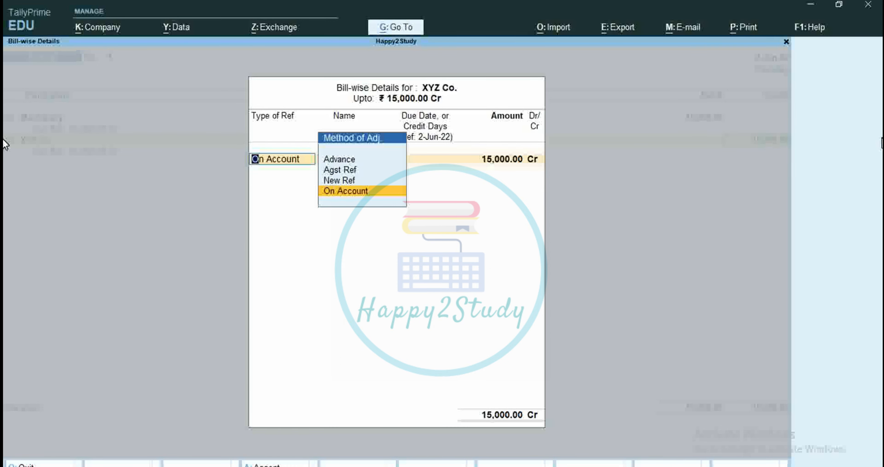
pyautogui.press('Up')
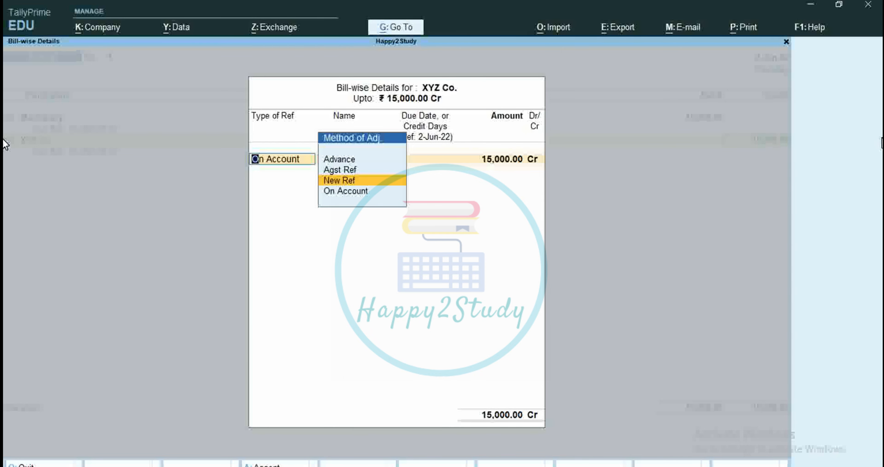
pyautogui.press('Down')
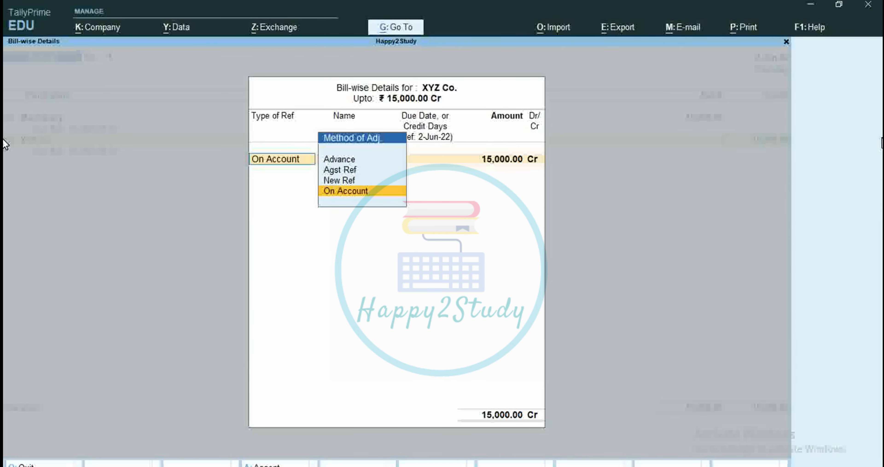
pyautogui.press('Up')
pyautogui.press('Return')
pyautogui.write('F')
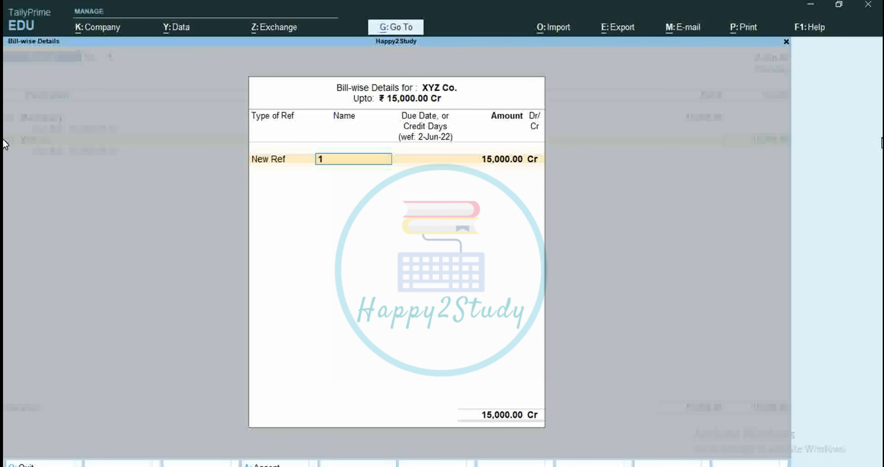
pyautogui.write('urn')
pyautogui.press('BackSpace')
pyautogui.press('BackSpace')
pyautogui.press('BackSpace')
pyautogui.press('BackSpace')
pyautogui.write('XYZ/01')
pyautogui.press('Return')
pyautogui.press('Return')
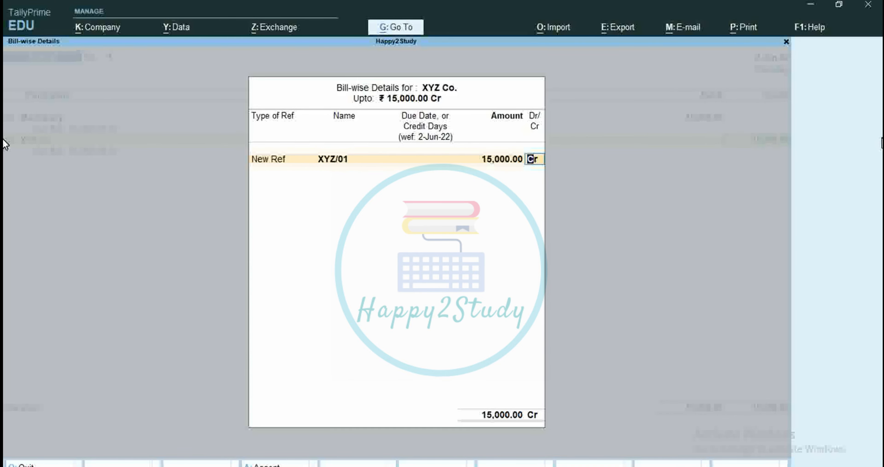
pyautogui.press('Return')
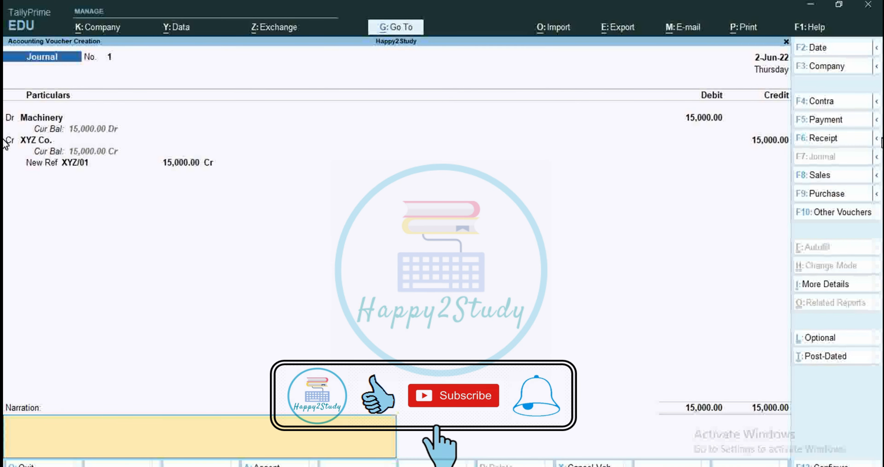
# Step: Enter the narration "Being the Mechinery purchased on credit." and save the journal voucher
pyautogui.write('Being the Mechinery pu')
pyautogui.press('BackSpace')
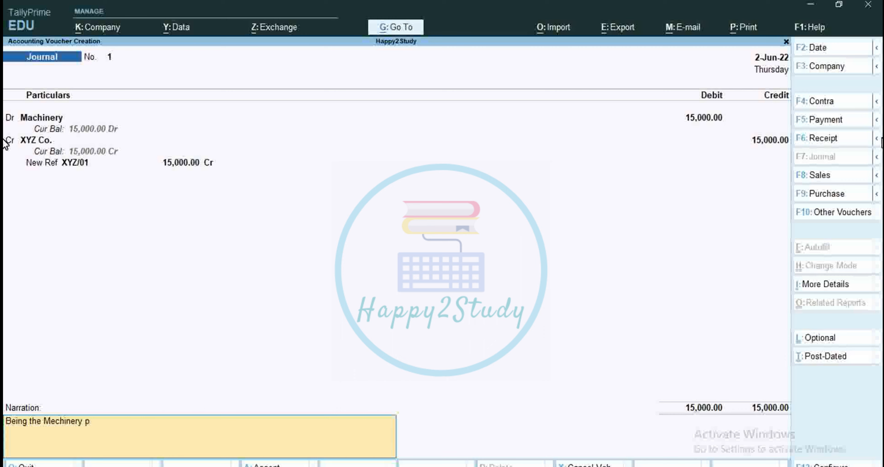
pyautogui.write('urchased on crd')
pyautogui.press('BackSpace')
pyautogui.write('edit.')
pyautogui.press('Return')
pyautogui.press('Return')
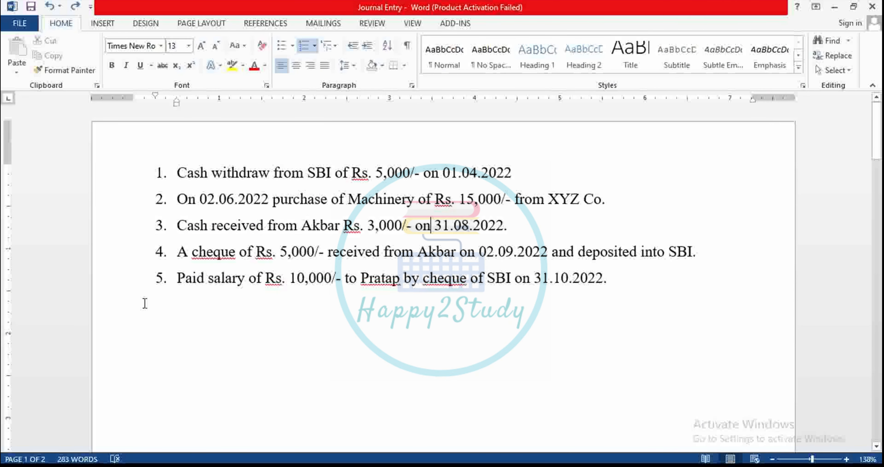
# Step: Highlight the third transaction, the Rs. 3,000 cash receipt, in the Word document, and start a Receipt voucher in TallyPrime
pyautogui.moveTo(177, 225); pyautogui.dragTo(515, 230)
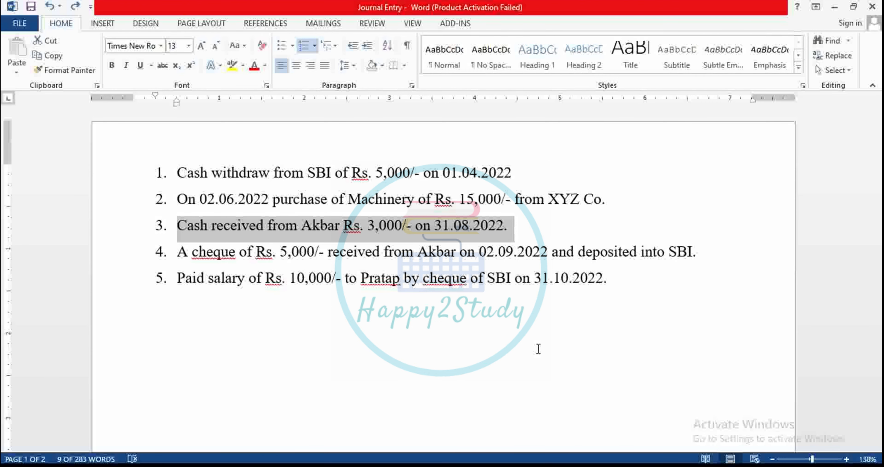
pyautogui.hotkey('alt', 'Tab')
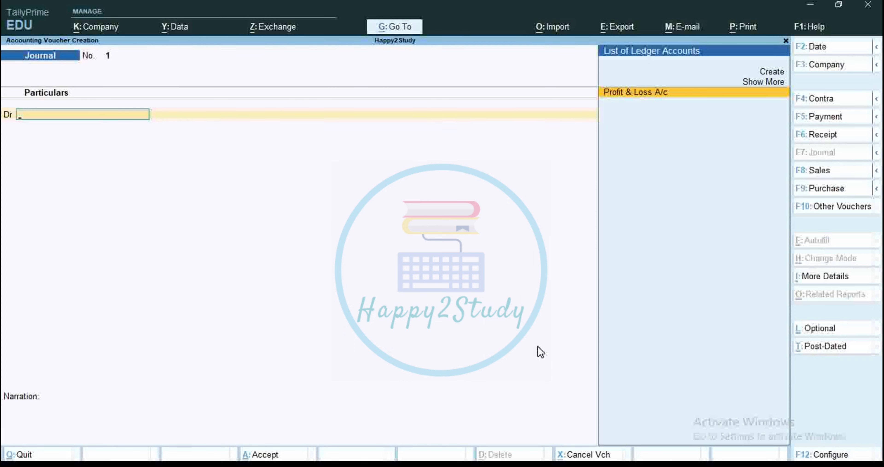
pyautogui.press('F6')
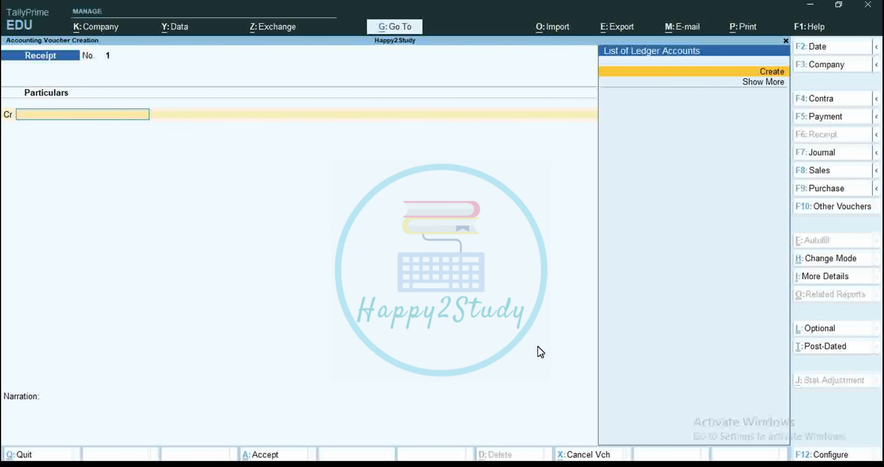
# Step: Create a ledger with the customer's name under Sundry Debtors for the receipt's credit line
pyautogui.hotkey('alt', 'c')
pyautogui.write('Akbar')
pyautogui.press('Return')
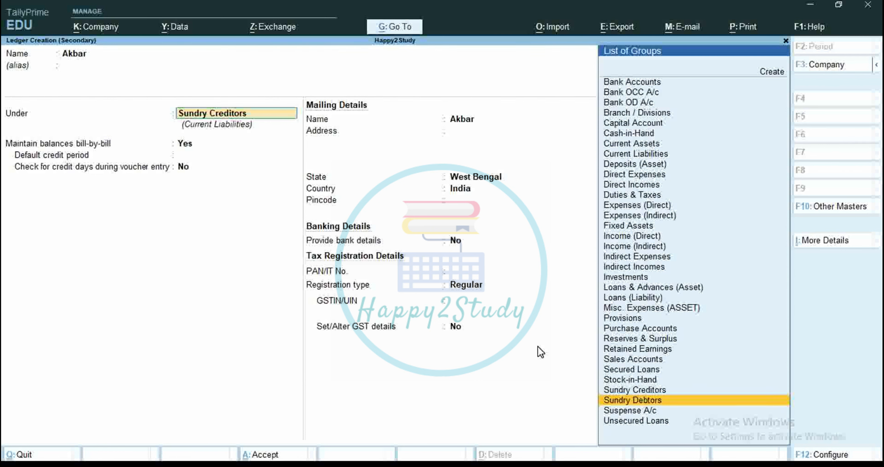
pyautogui.press('Down')
pyautogui.press('Return')
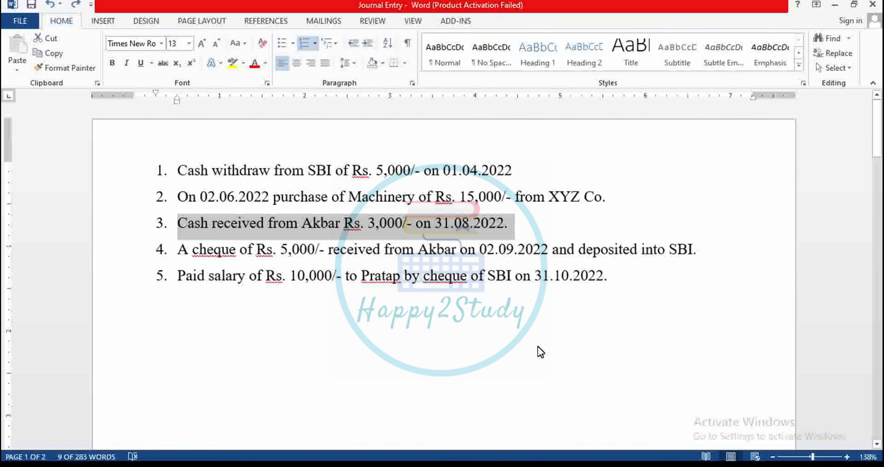
# Step: Return from the Word document to TallyPrime and credit the customer's ledger with 3,000
pyautogui.hotkey('alt', 'Tab')
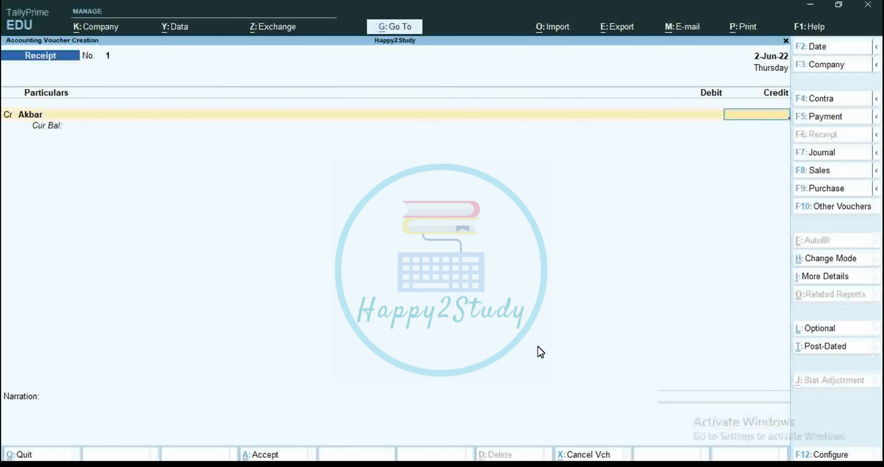
pyautogui.write('3000')
pyautogui.press('Return')
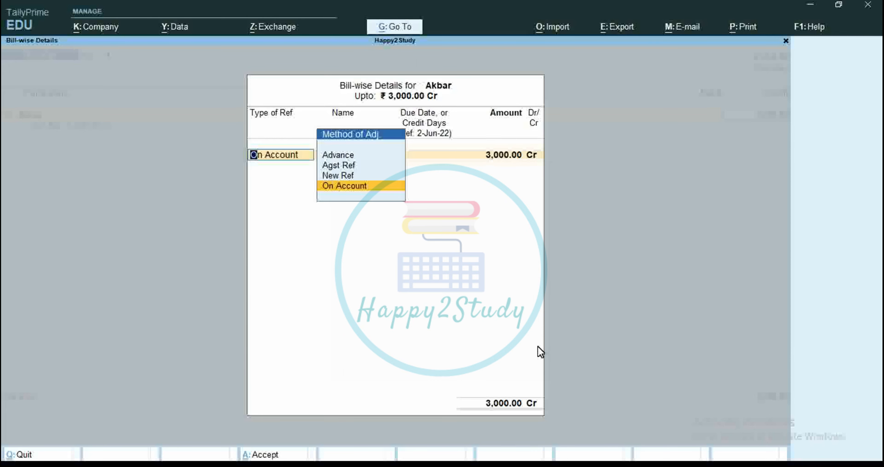
# Step: Allocate the customer's 3,000 as On Account in the bill-wise details
pyautogui.press('Up')
pyautogui.press('Up')
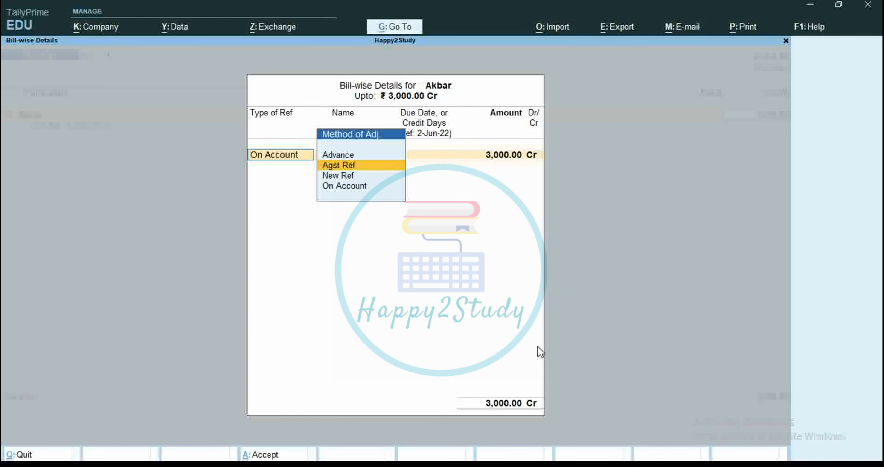
pyautogui.press('Return')
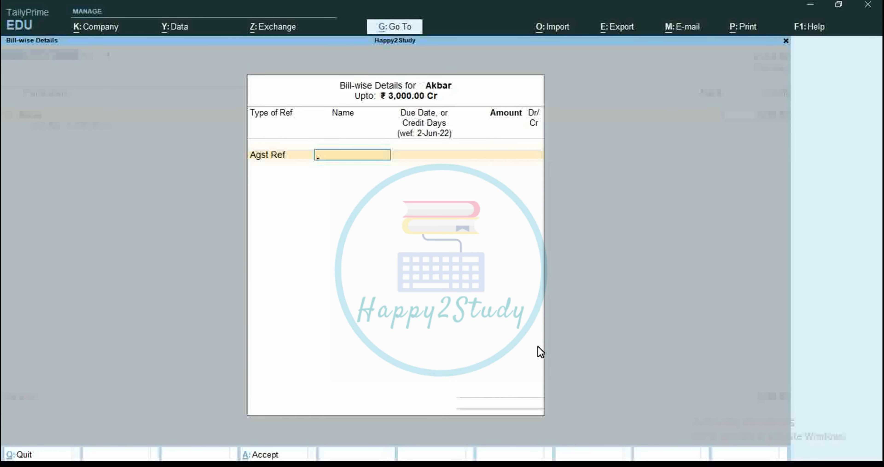
pyautogui.press('BackSpace')
pyautogui.press('Down')
pyautogui.press('Down')
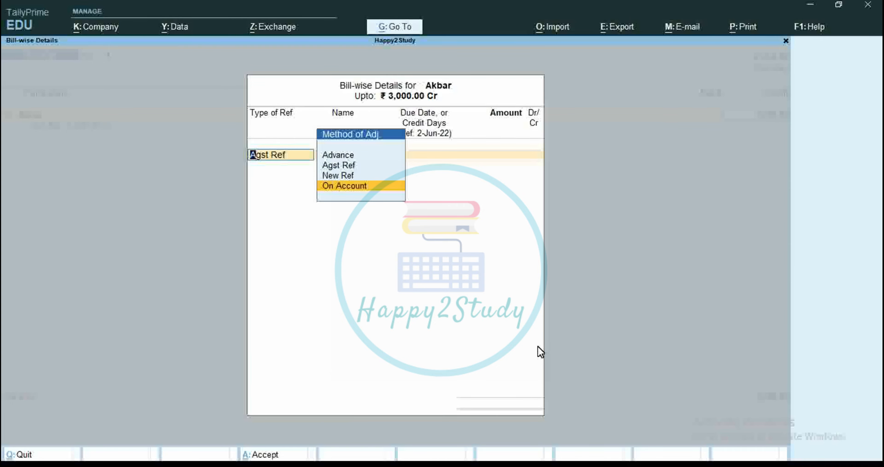
pyautogui.press('Return')
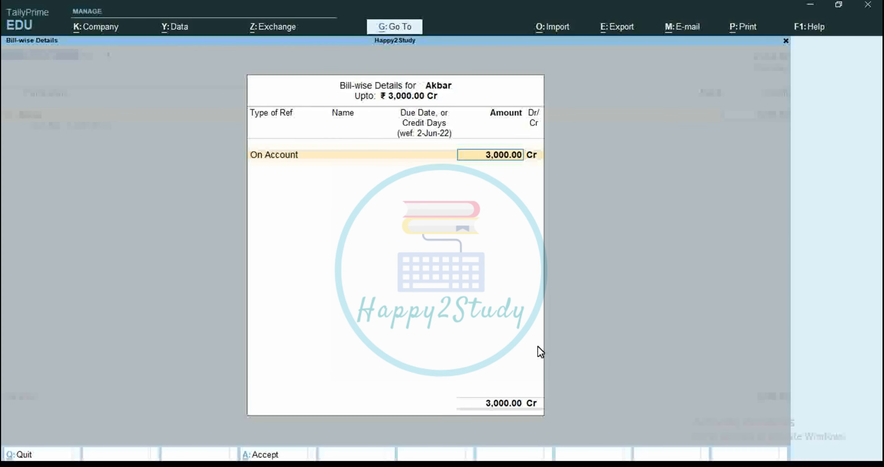
pyautogui.press('Return')
pyautogui.press('Return')
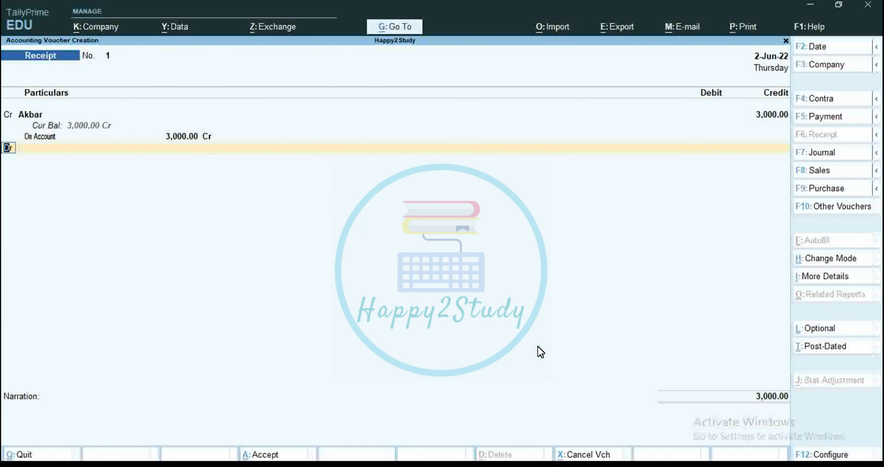
# Step: Choose Cash as the ledger to debit in the receipt voucher
pyautogui.press('Return')
pyautogui.press('Down')
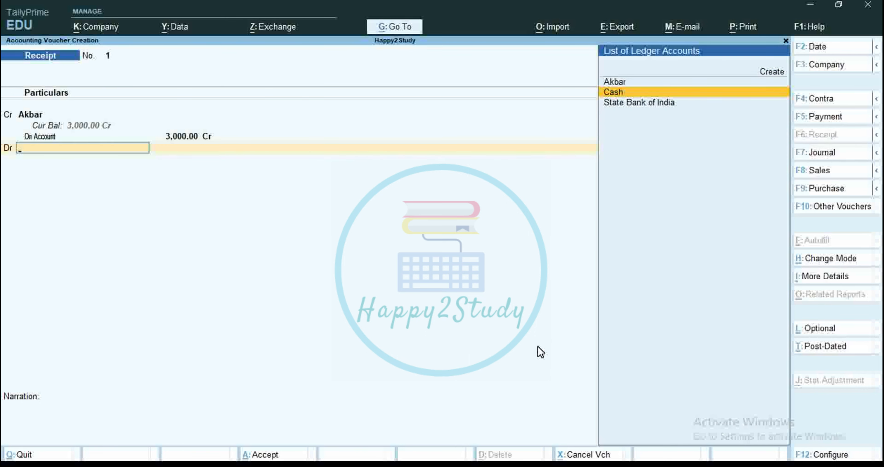
pyautogui.press('Return')
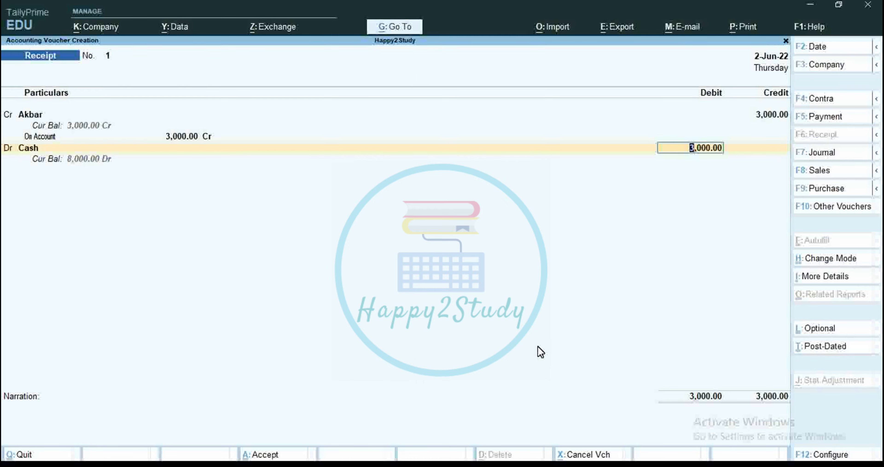
# Step: Date the receipt voucher 31-Aug-22 and save it with the narration "Being the cash received."
pyautogui.press('F2')
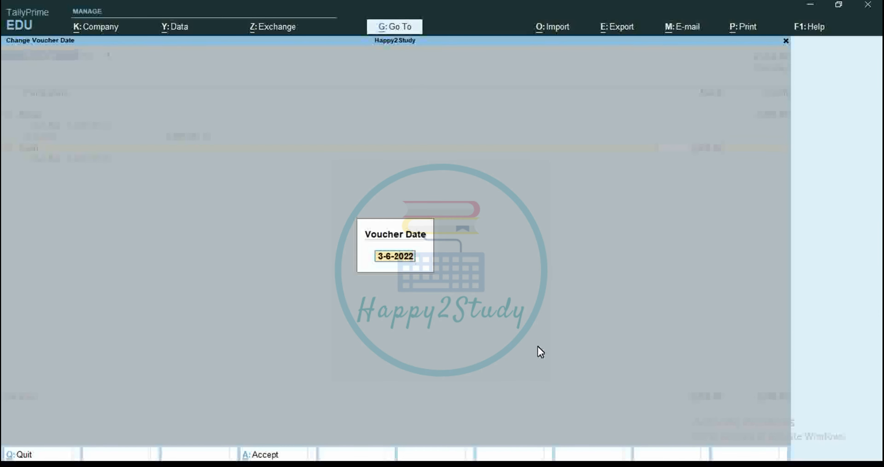
pyautogui.hotkey('alt', 'Tab')
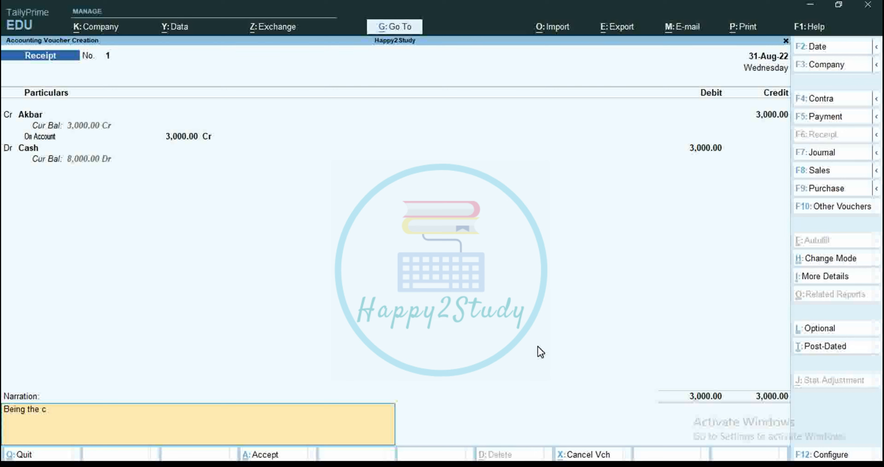
pyautogui.write('ash received.')
pyautogui.press('Return')
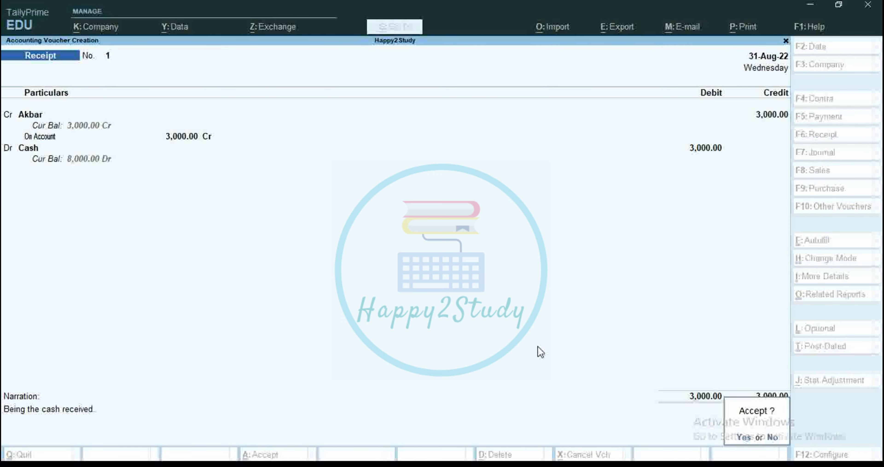
pyautogui.press('Return')
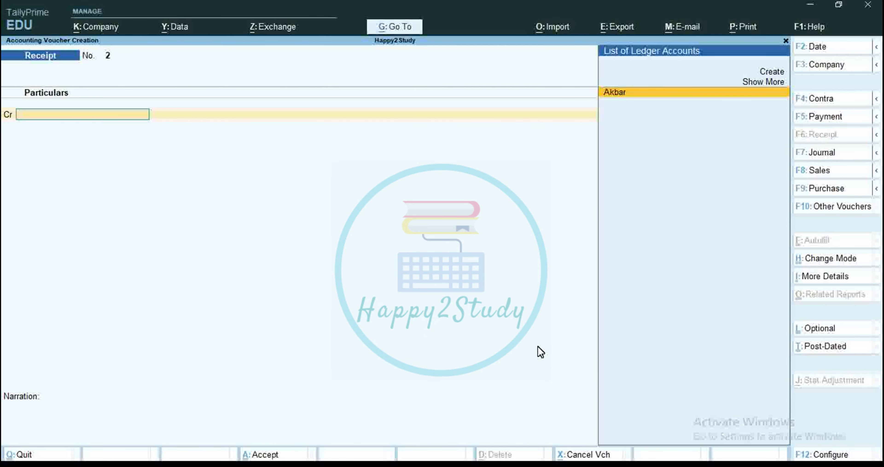
# Step: Highlight the fourth transaction, the cheque deposited into SBI, in the Word document and return to TallyPrime
pyautogui.hotkey('alt', 'Tab')
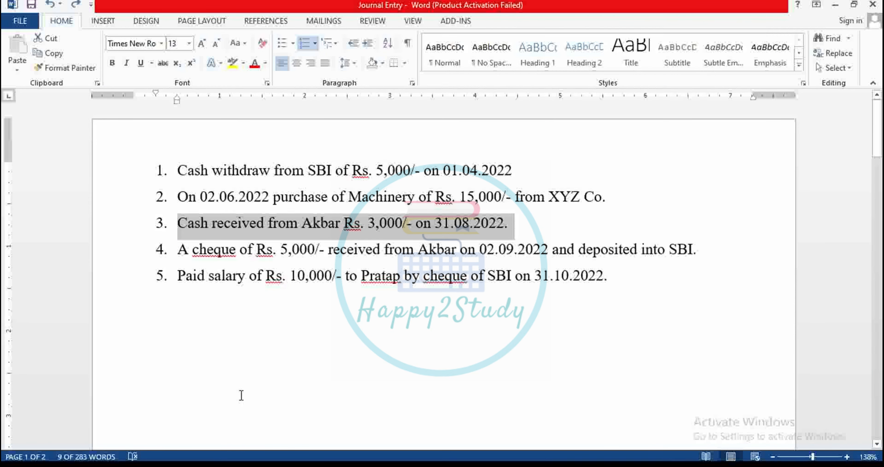
pyautogui.click(179, 250)
pyautogui.moveTo(179, 249); pyautogui.dragTo(696, 256)
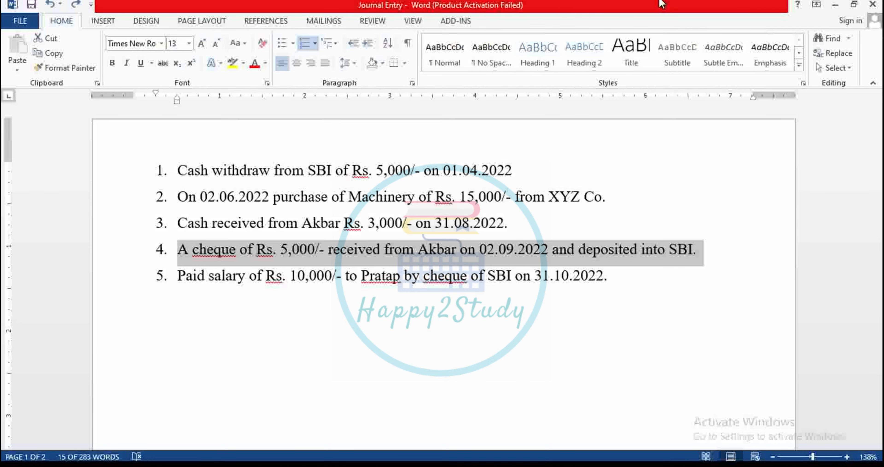
pyautogui.hotkey('alt', 'Tab')
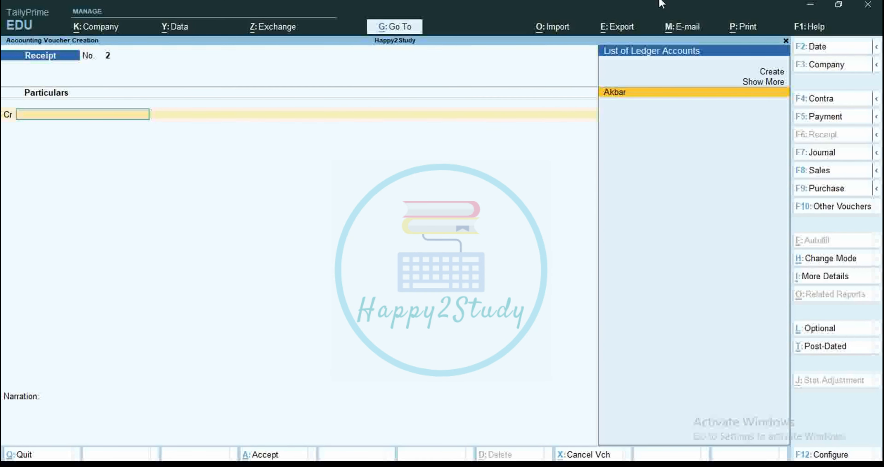
# Step: Check the transaction in the Word document once more and set the new receipt voucher's date to 2-Sep-22
pyautogui.hotkey('alt', 'Tab')
pyautogui.hotkey('alt', 'Tab')
pyautogui.press('F2')
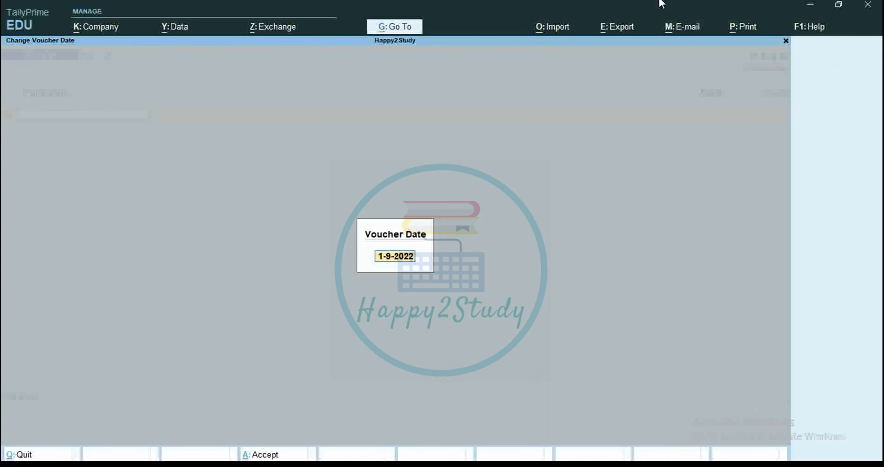
pyautogui.write('2.9.22')
pyautogui.press('Return')
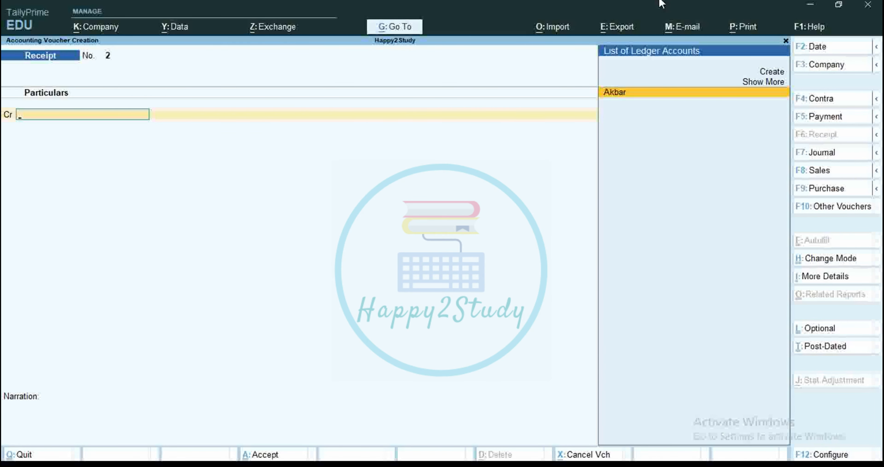
# Step: Credit the customer's ledger with 5,000 and allocate the amount as On Account in the bill-wise details
pyautogui.press('Return')
pyautogui.write('5000')
pyautogui.press('Return')
pyautogui.press('Down')
pyautogui.press('Down')
pyautogui.press('Return')
pyautogui.press('Return')
pyautogui.press('Return')
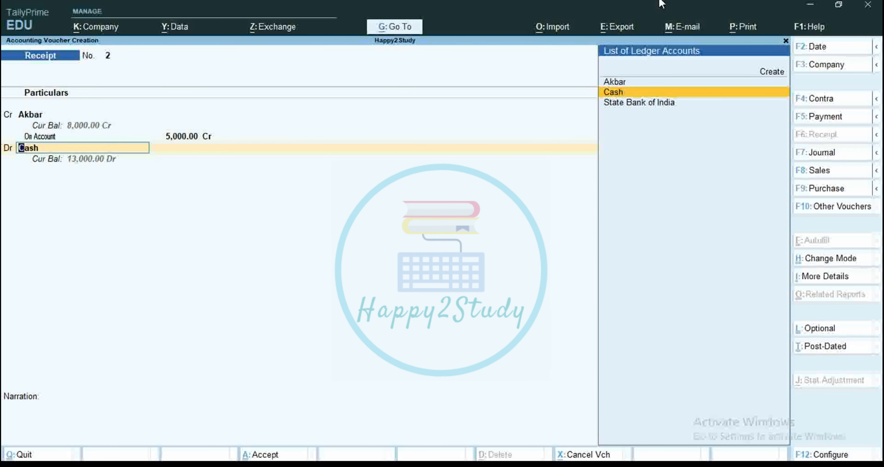
# Step: Debit State Bank of India with 5,000 in the receipt voucher instead of the suggested Cash ledger
pyautogui.press('Down')
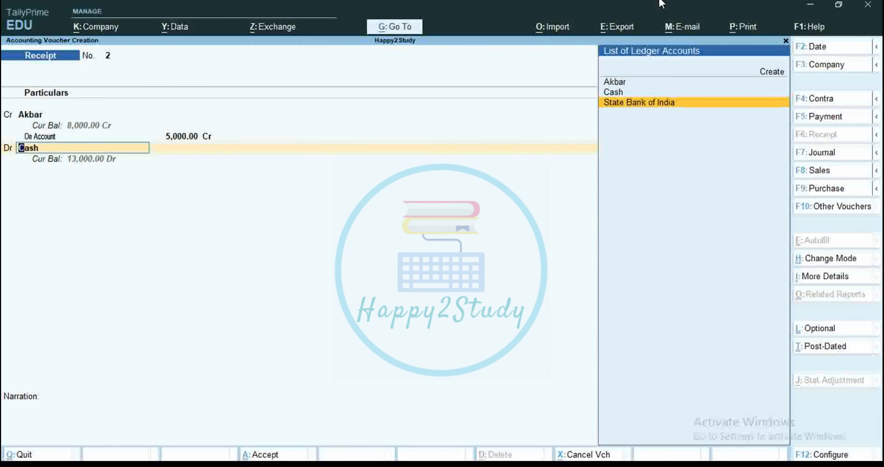
pyautogui.press('Return')
pyautogui.press('Return')
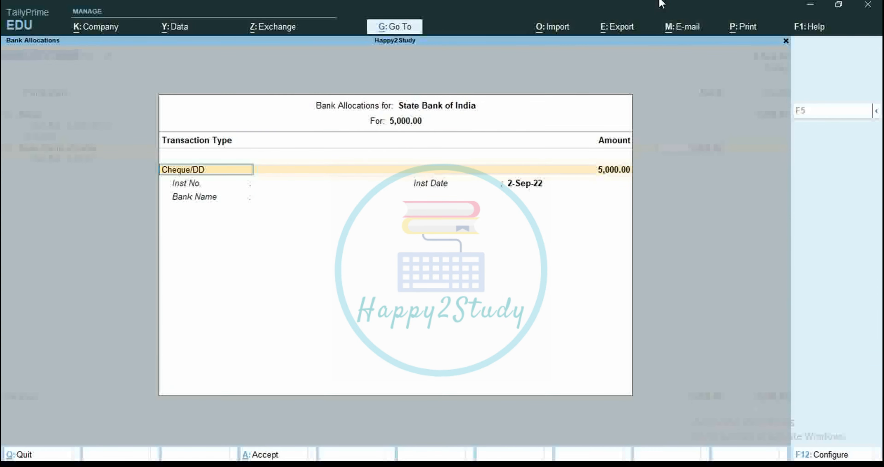
# Step: Complete the bank allocation as Cheque/DD for 5,000 with instrument number 123456 dated 2-Sep-22, leaving the bank name empty
pyautogui.press('Return')
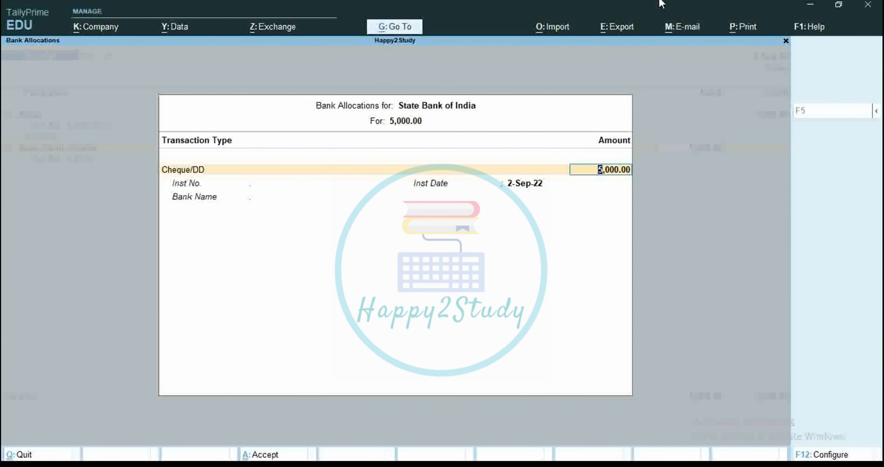
pyautogui.press('Return')
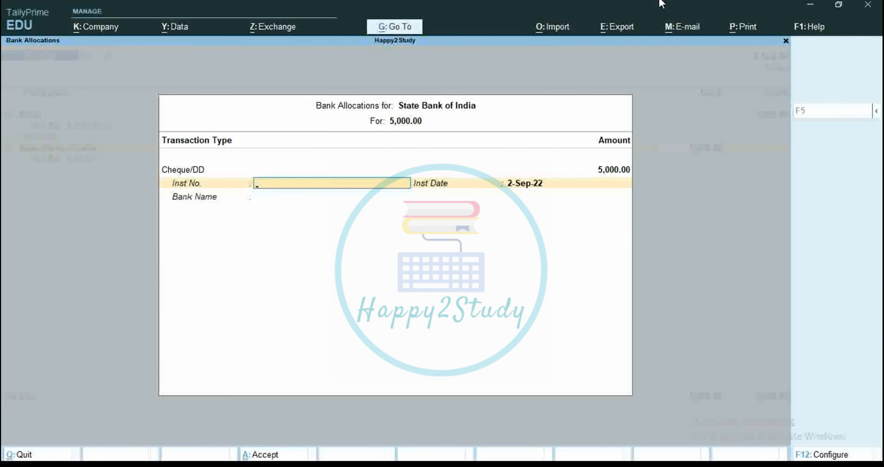
pyautogui.write('123456')
pyautogui.press('Return')
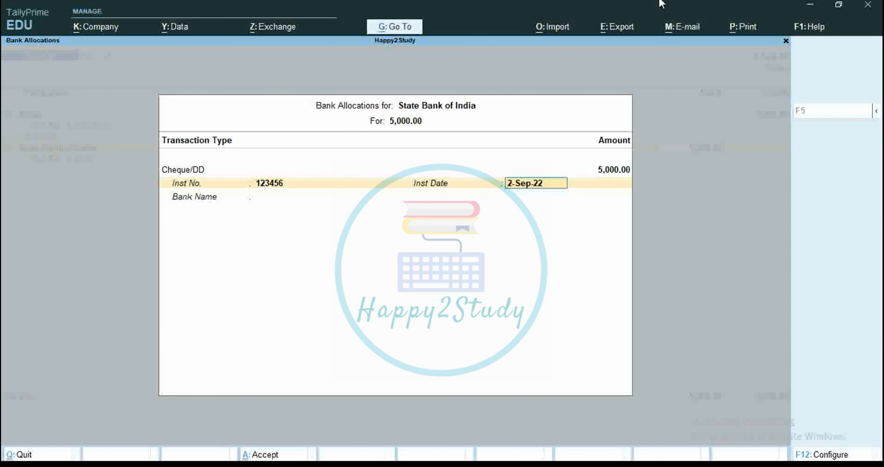
pyautogui.press('Return')
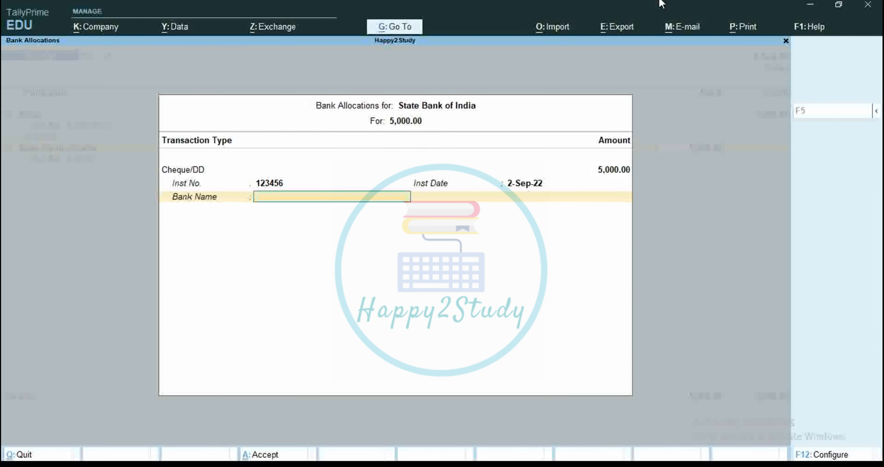
pyautogui.press('Return')
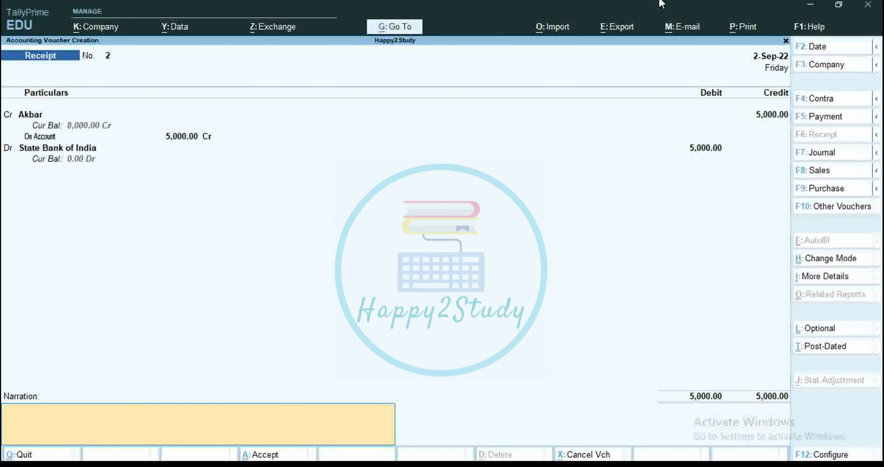
# Step: Enter the narration "Being the cheque receiveed." and save the receipt voucher
pyautogui.write('Being the chequ')
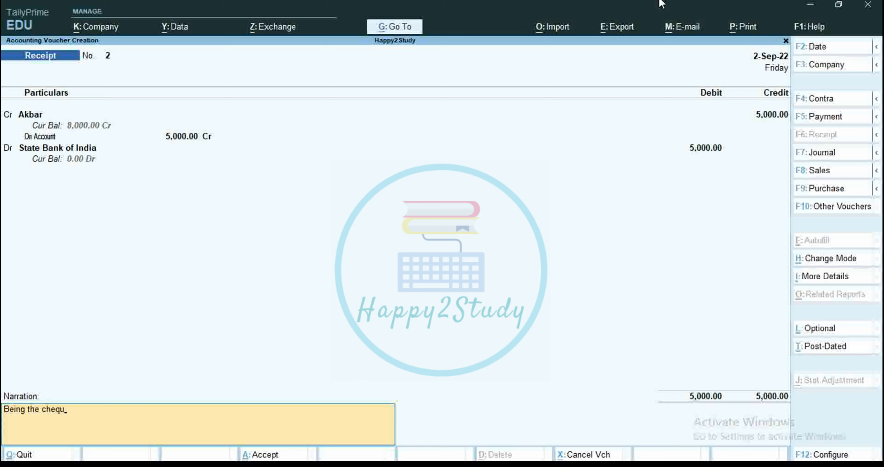
pyautogui.write('e receiveed.')
pyautogui.press('Return')
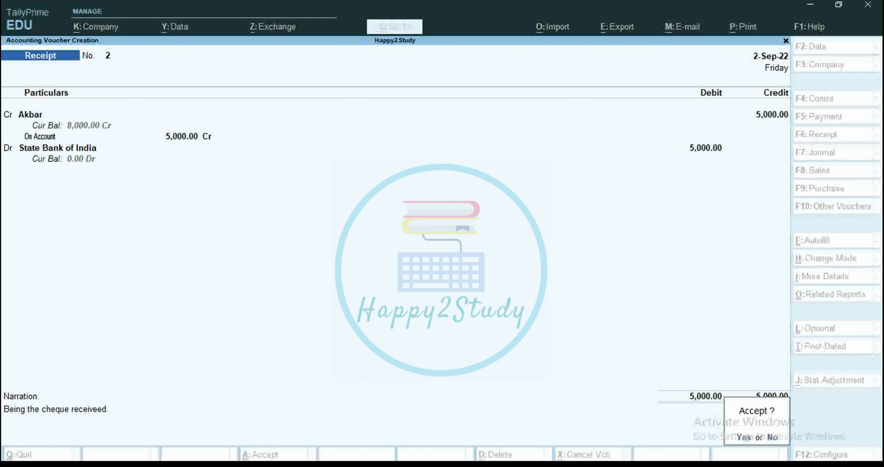
pyautogui.press('Return')
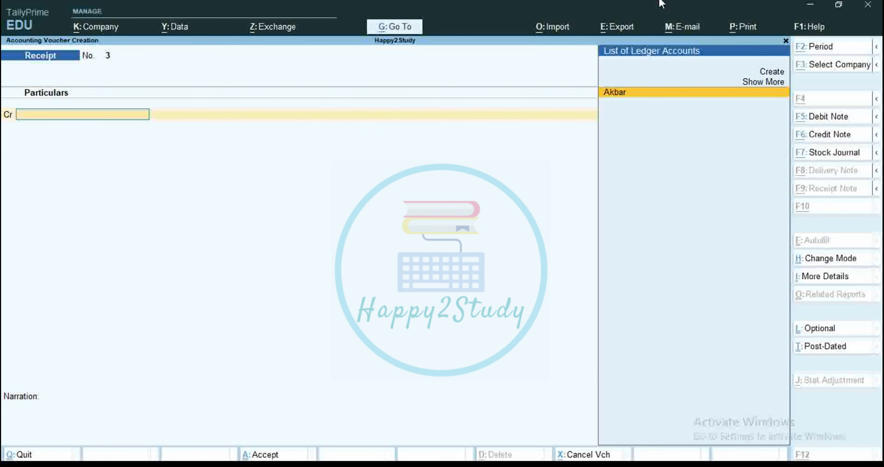
# Step: Highlight the fifth transaction, the salary paid by cheque, in the Word document and return to TallyPrime
pyautogui.hotkey('alt', 'Tab')
pyautogui.moveTo(178, 276); pyautogui.dragTo(613, 276)
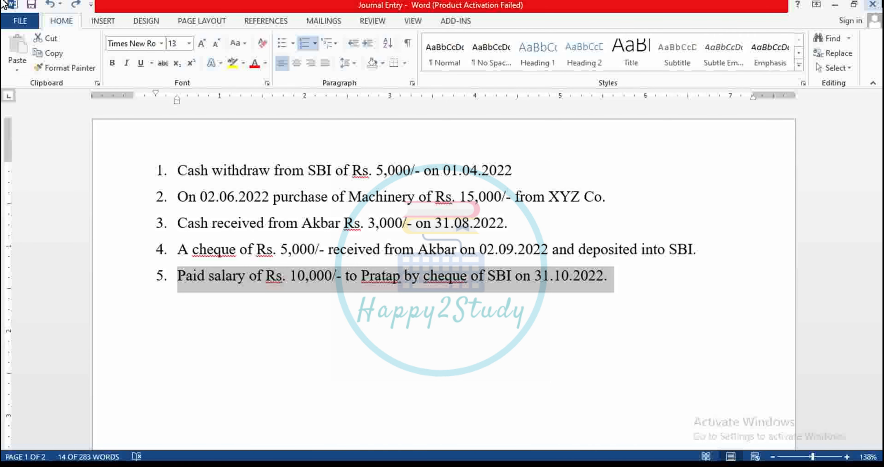
pyautogui.hotkey('alt', 'Tab')
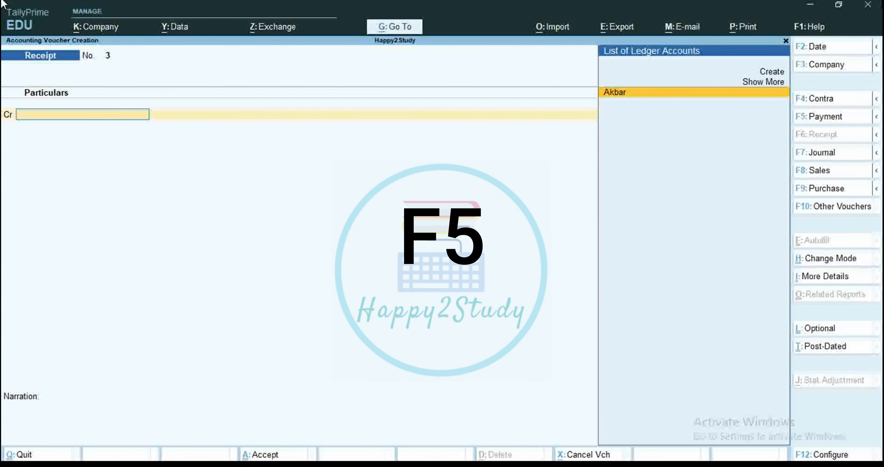
# Step: Switch to a payment voucher and set its date to 31-Oct-22
pyautogui.press('F5')
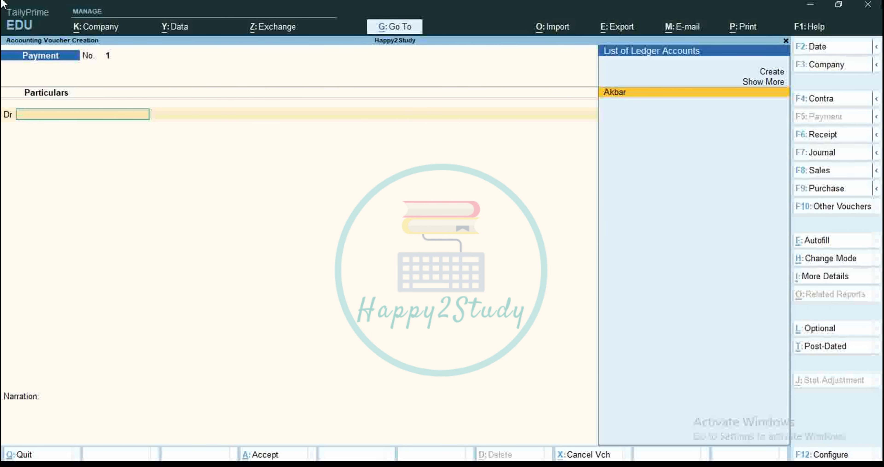
pyautogui.press('F2')
pyautogui.write('31/10/22')
pyautogui.press('Return')
pyautogui.press('ctrl')
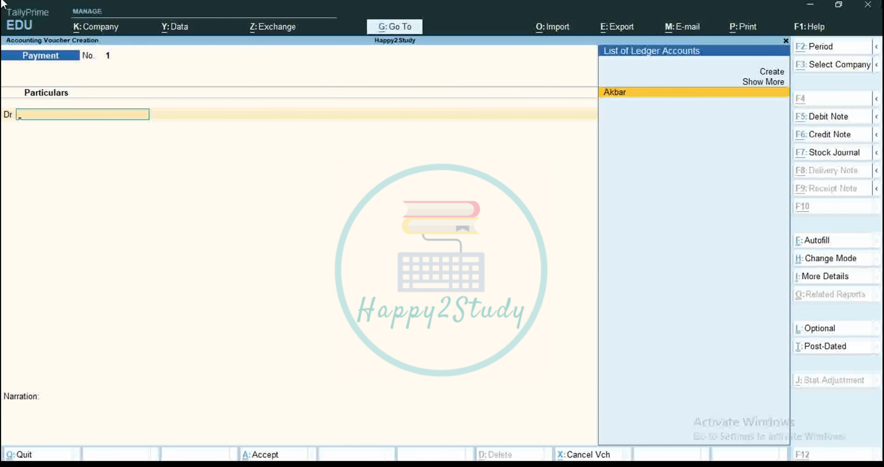
# Step: Create a Salary ledger under Indirect Expenses, keeping the ledger type Not Applicable and the default statutory details
pyautogui.hotkey('alt', 'c')
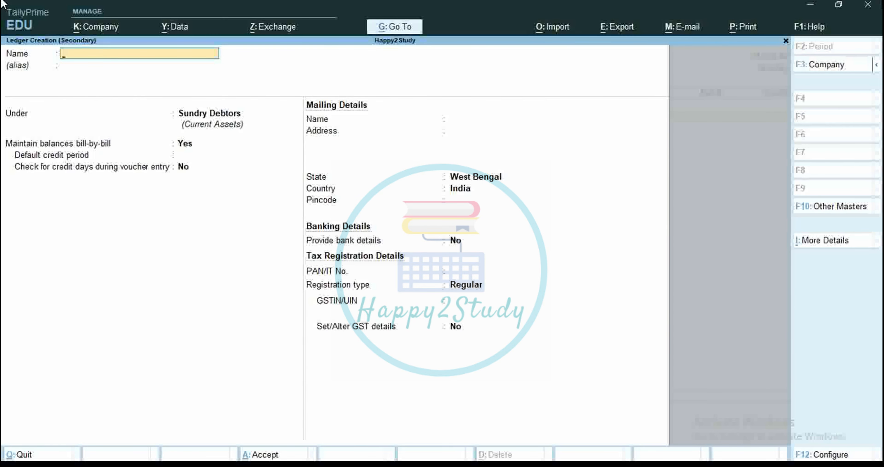
pyautogui.write('Salary')
pyautogui.press('Return')
pyautogui.press('Return')
pyautogui.press('Return')
pyautogui.press('BackSpace')
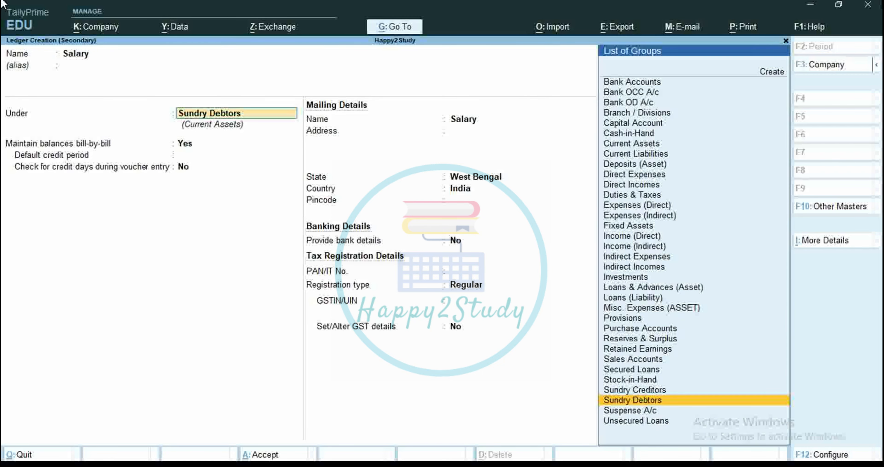
pyautogui.write('Ind')
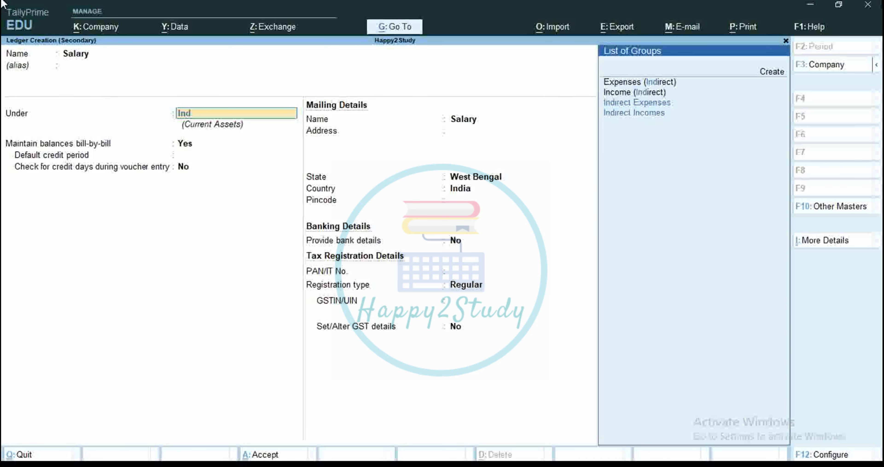
pyautogui.press('Return')
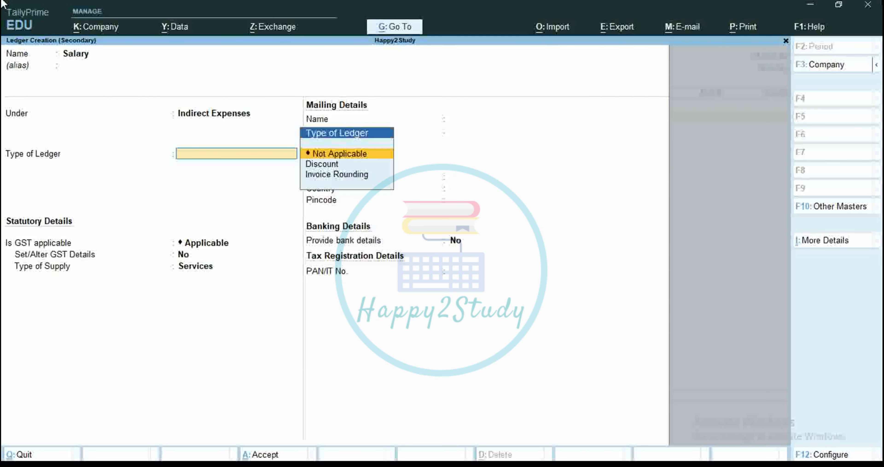
pyautogui.press('Return')
pyautogui.press('Return')
pyautogui.press('Return')
pyautogui.press('Return')
pyautogui.press('Return')
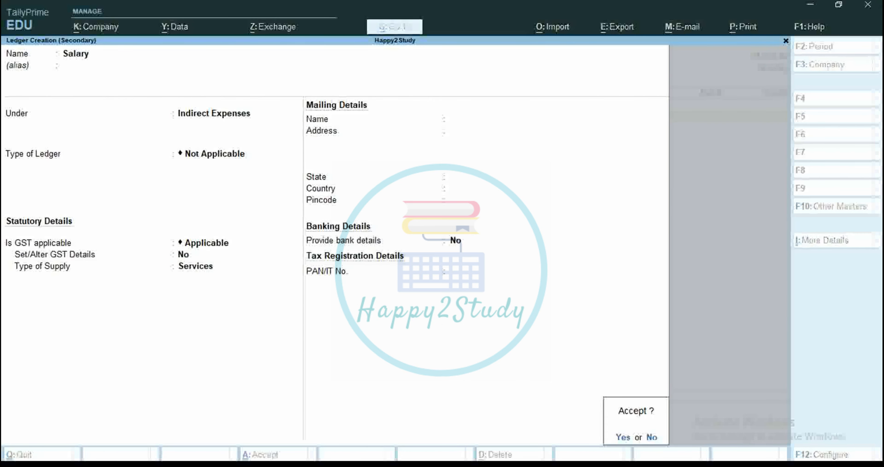
pyautogui.press('Return')
# Step: Debit Salary with 10,000 and credit State Bank of India with the same amount in the payment voucher
pyautogui.press('Return')
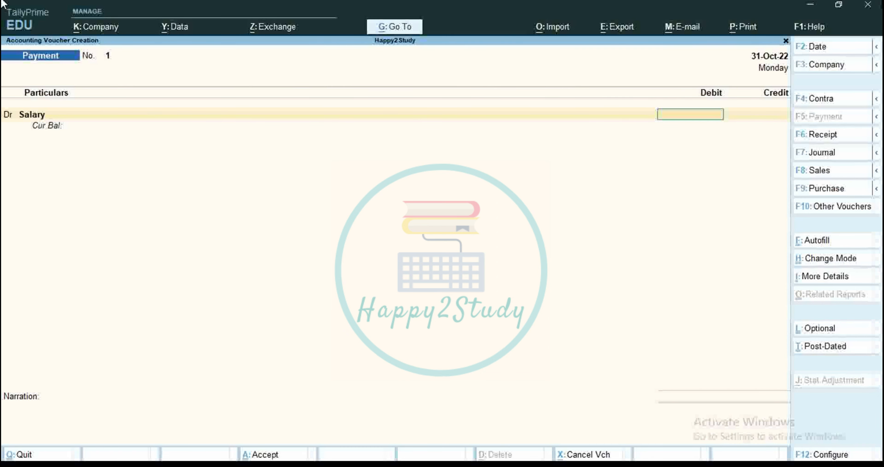
pyautogui.write('10000')
pyautogui.press('Return')
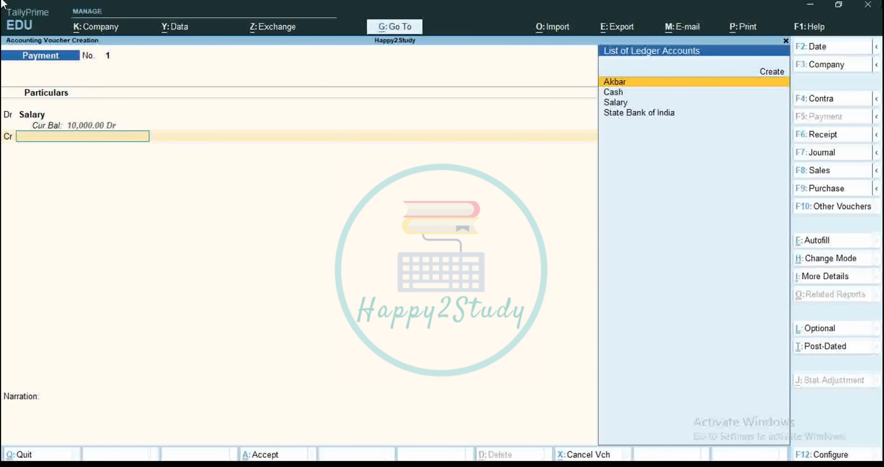
pyautogui.press('Down')
pyautogui.press('Down')
pyautogui.press('Down')
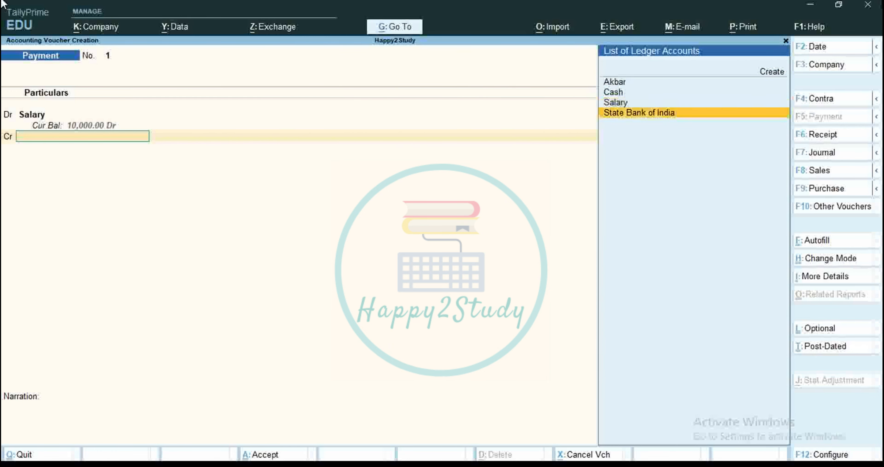
pyautogui.press('Return')
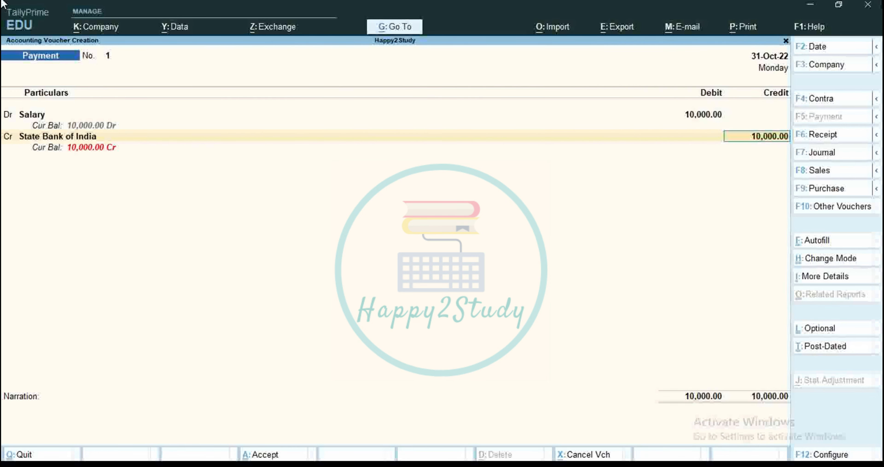
pyautogui.press('Return')
# Step: Complete the bank allocation as Cheque for 10,000 with instrument number 500124 dated 31-Oct-22
pyautogui.press('Return')
pyautogui.write('50')
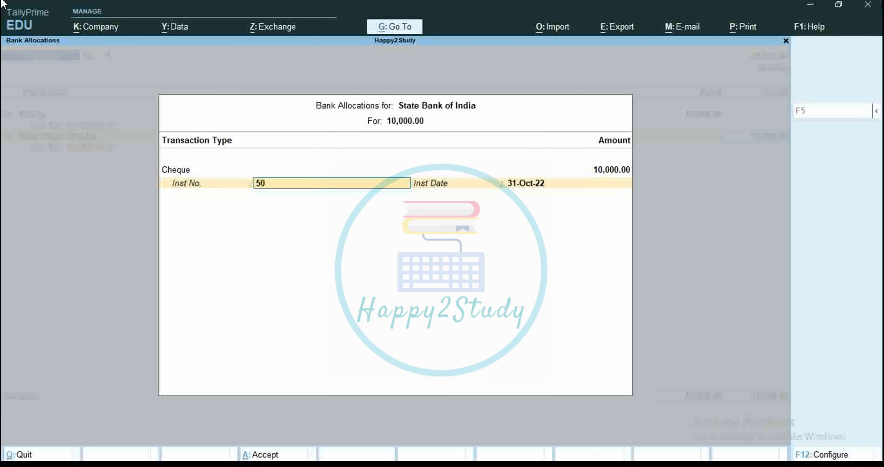
pyautogui.write('0124')
pyautogui.press('Return')
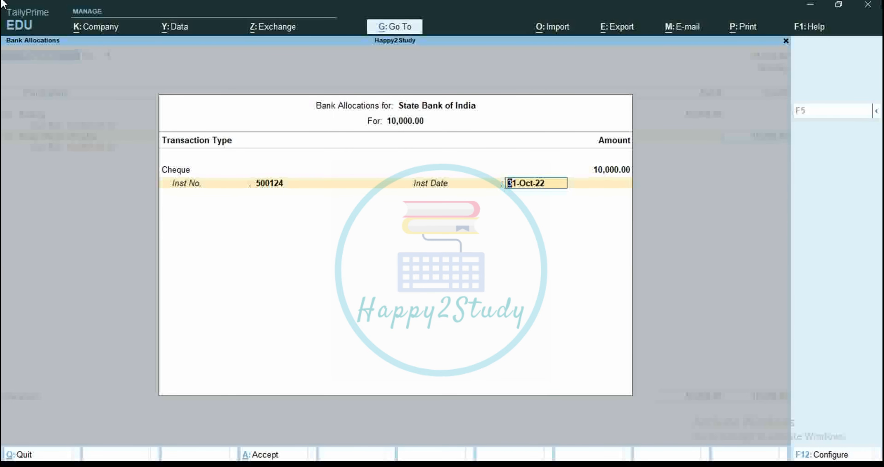
pyautogui.press('Return')
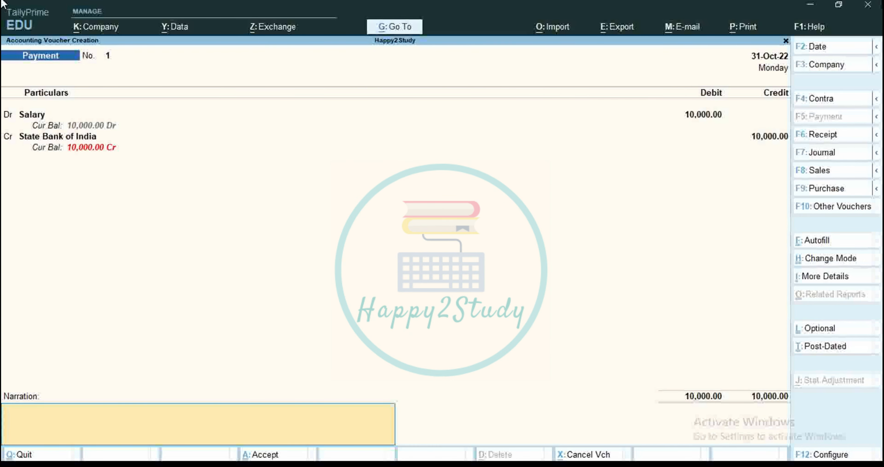
# Step: Enter a narration stating that the salary was paid to the named employee, and save the payment voucher
pyautogui.write('Being the salary paid to Pratap')
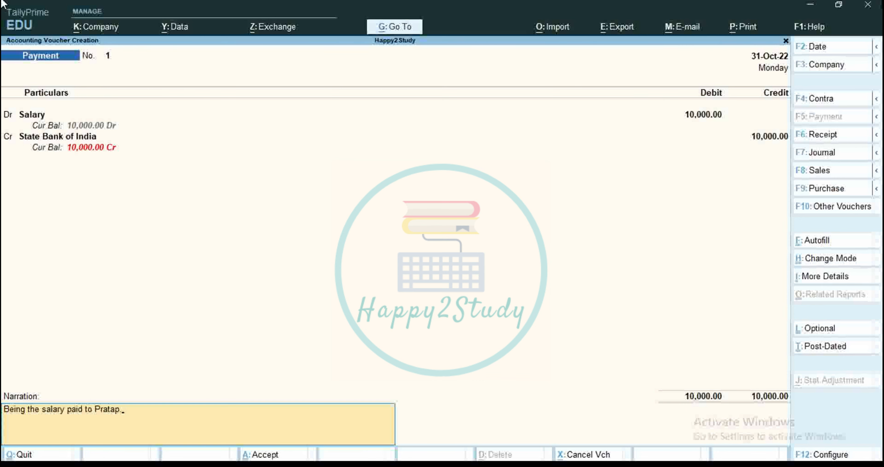
pyautogui.write('.')
pyautogui.press('Return')
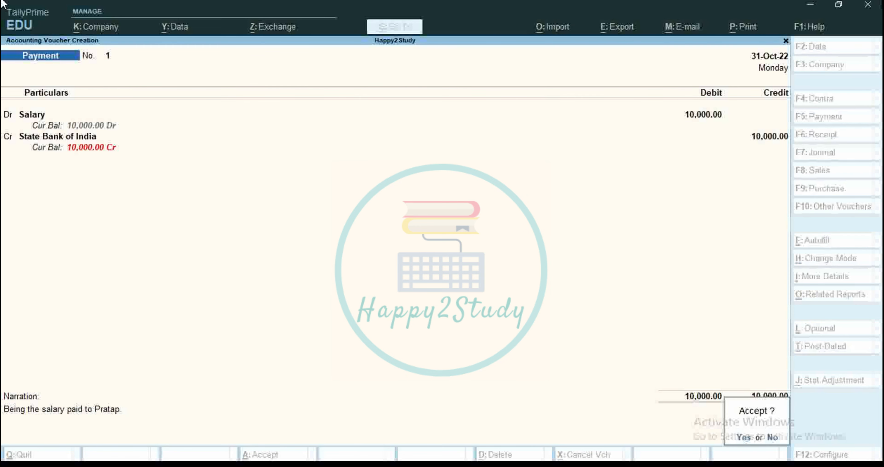
pyautogui.press('Return')
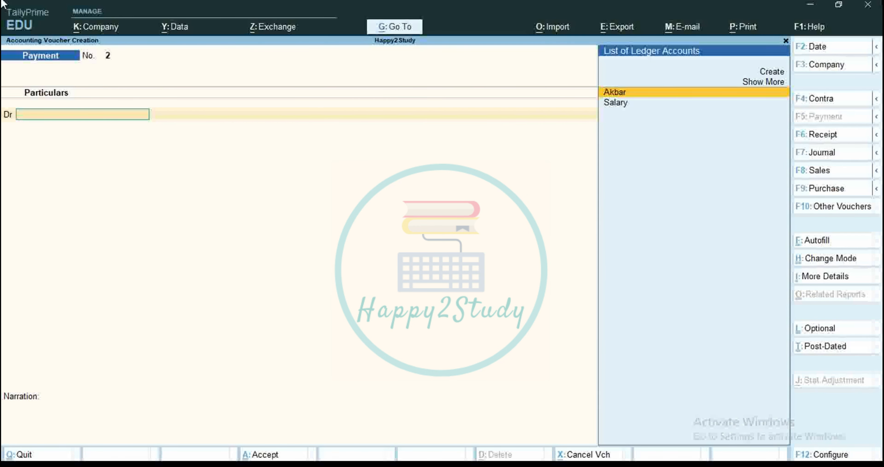